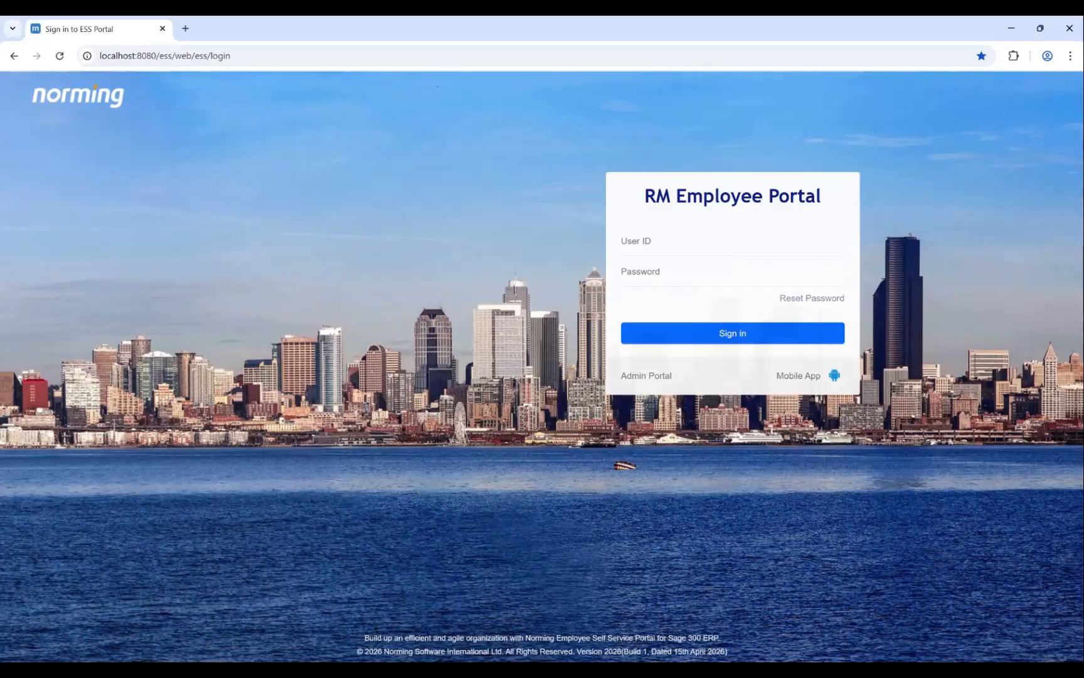
Sign in to the employee portal with the user ID SUBMITTER.
left_click(673, 236)
type("SU")
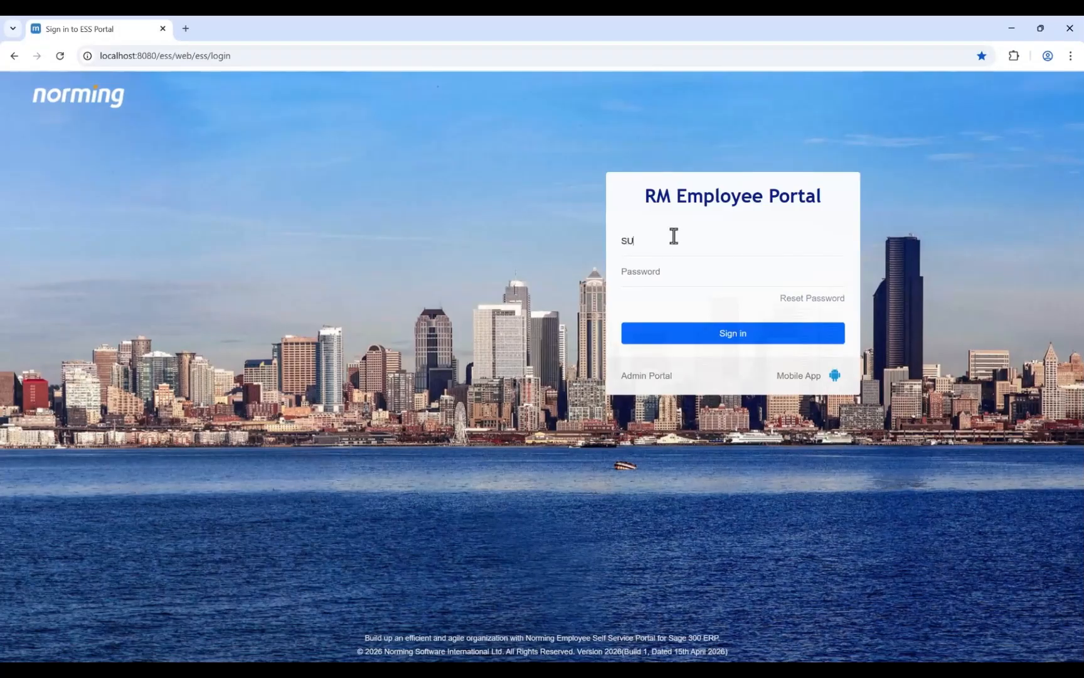
type("BMITTER")
left_click(688, 334)
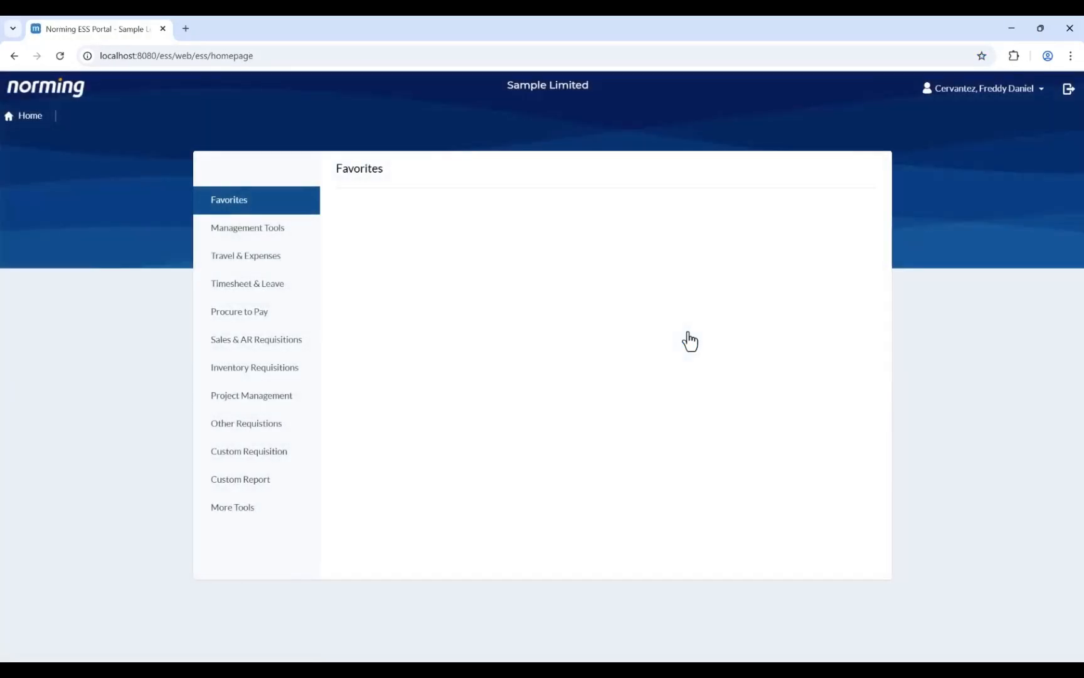
Start a new A/P invoice requisition from the Procure to Pay area.
left_click(273, 318)
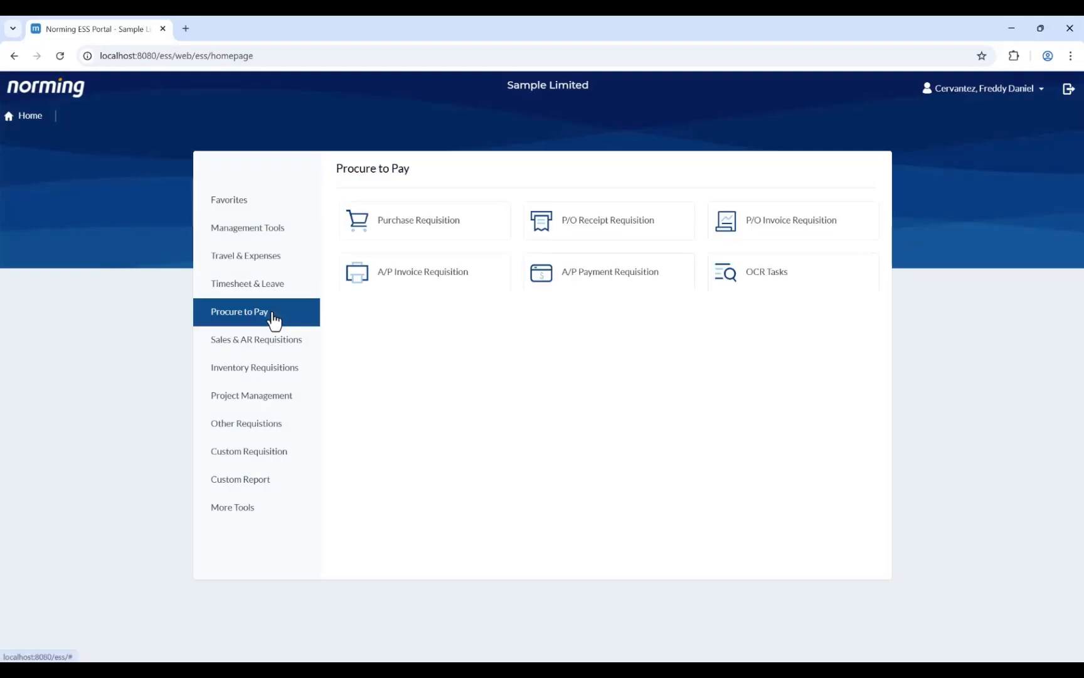
left_click(414, 289)
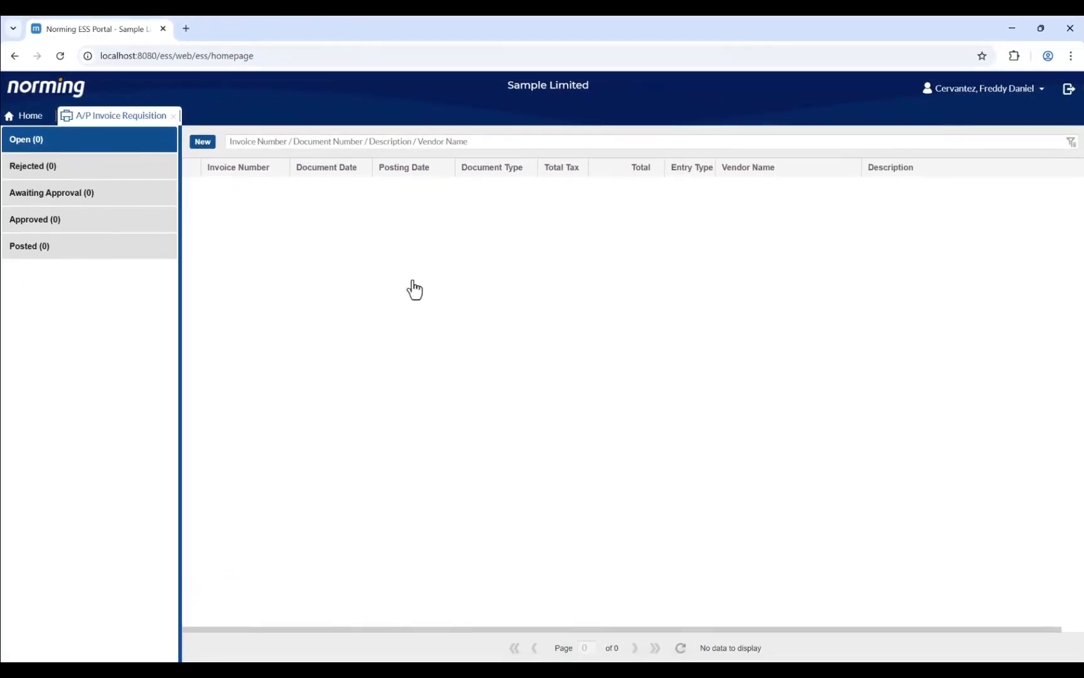
left_click(206, 143)
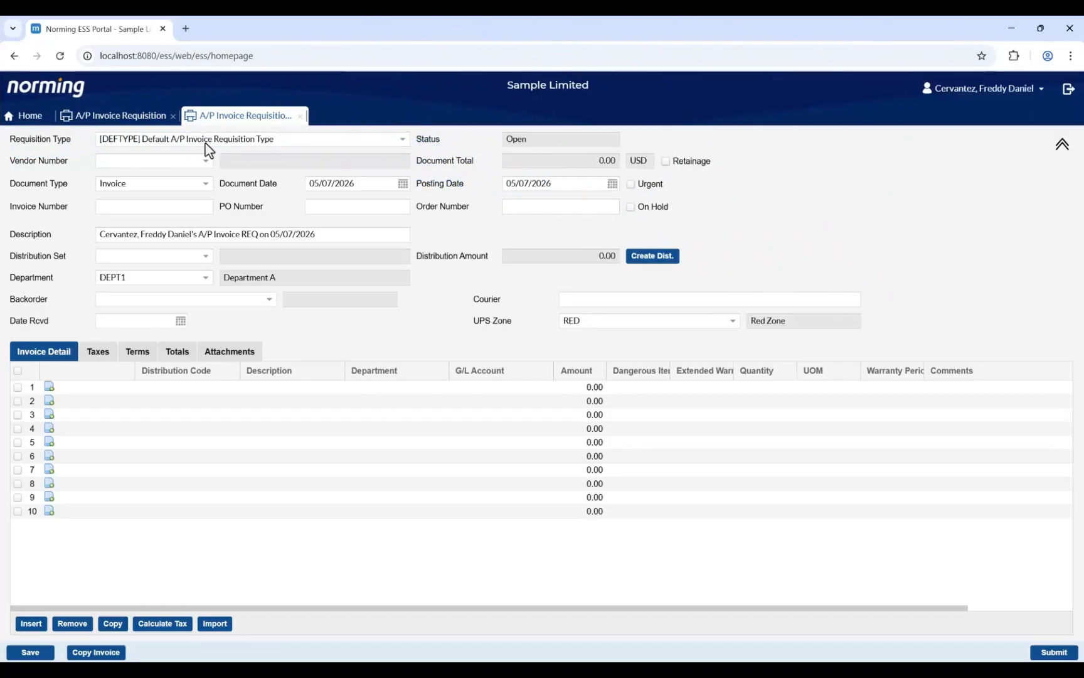
Look up Chloride Systems as the vendor and choose Invoice as the document type.
left_click(206, 161)
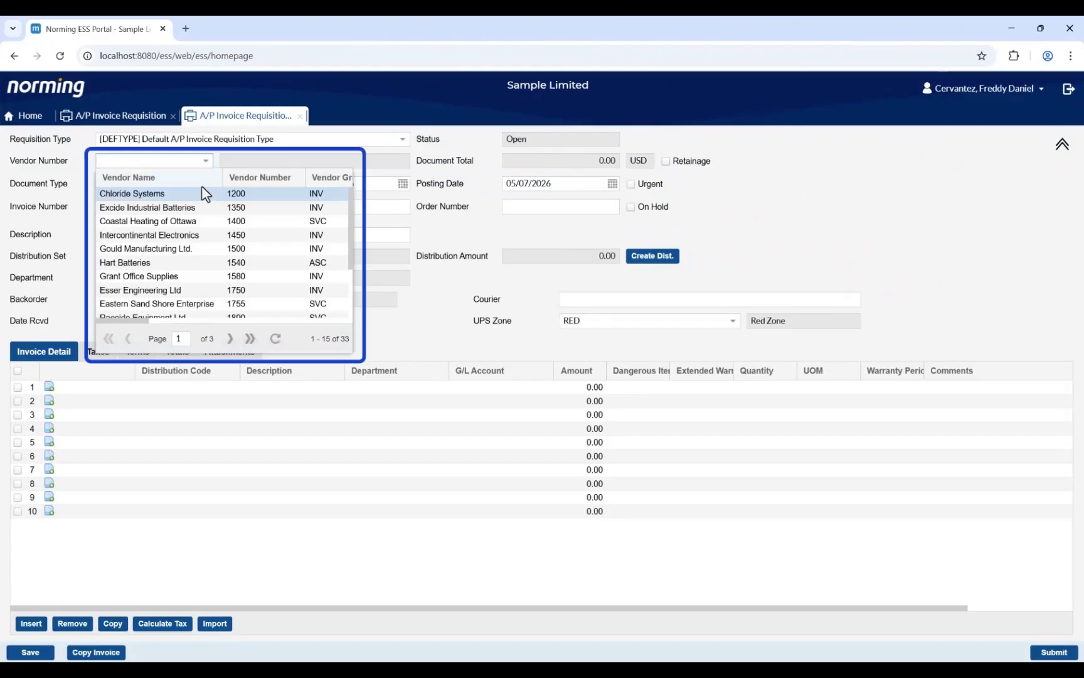
type("chlori")
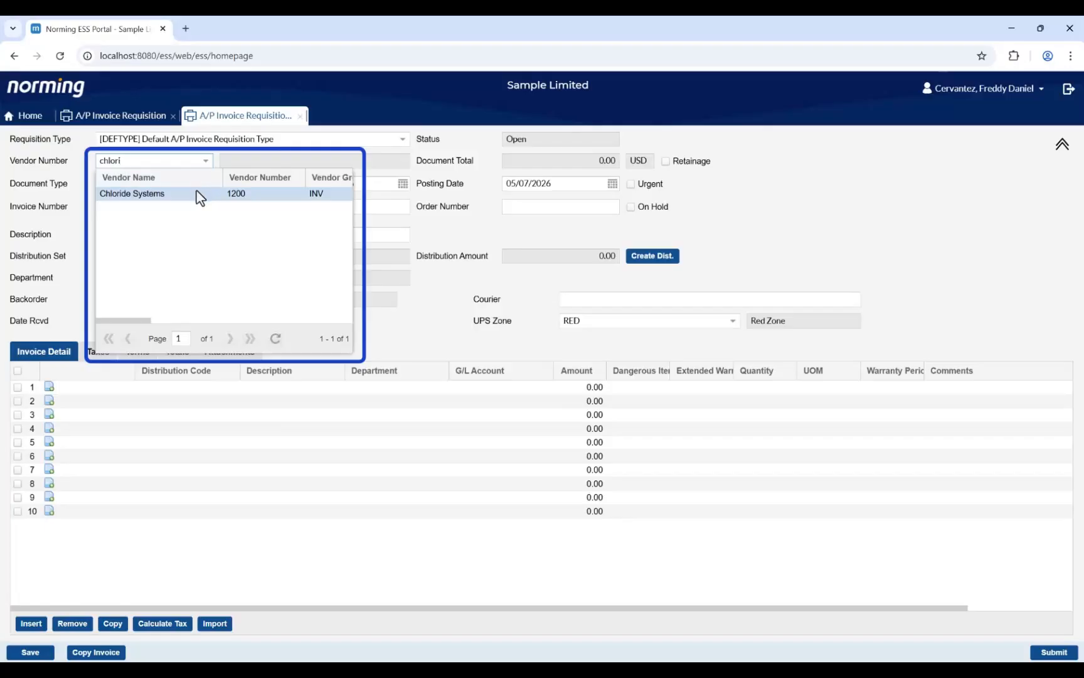
left_click(193, 197)
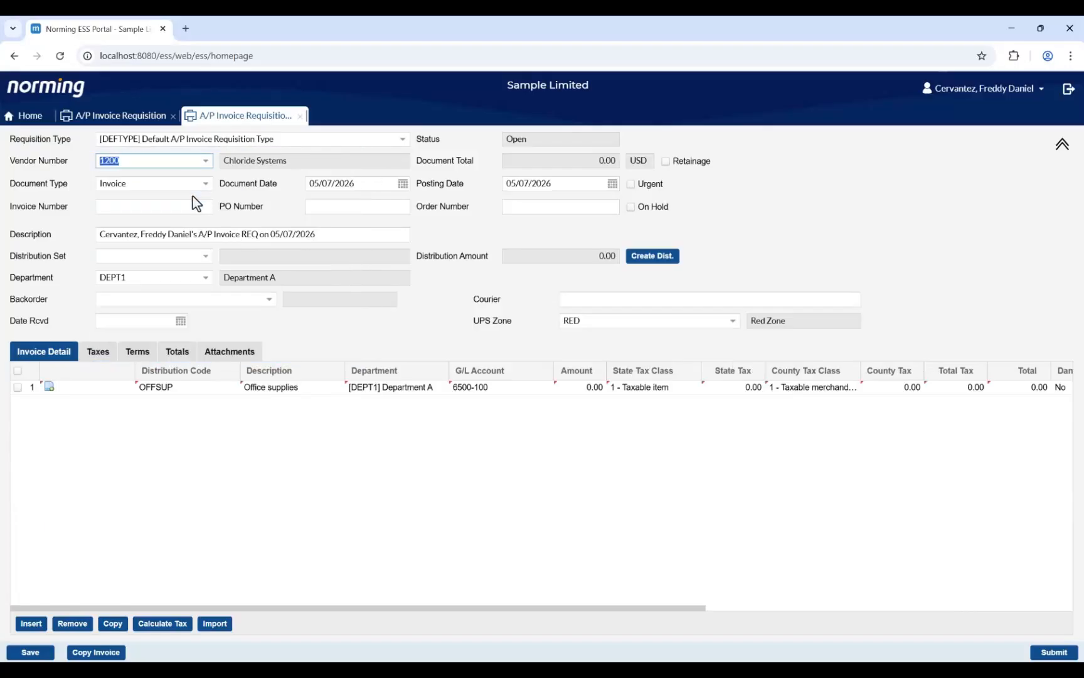
left_click(205, 185)
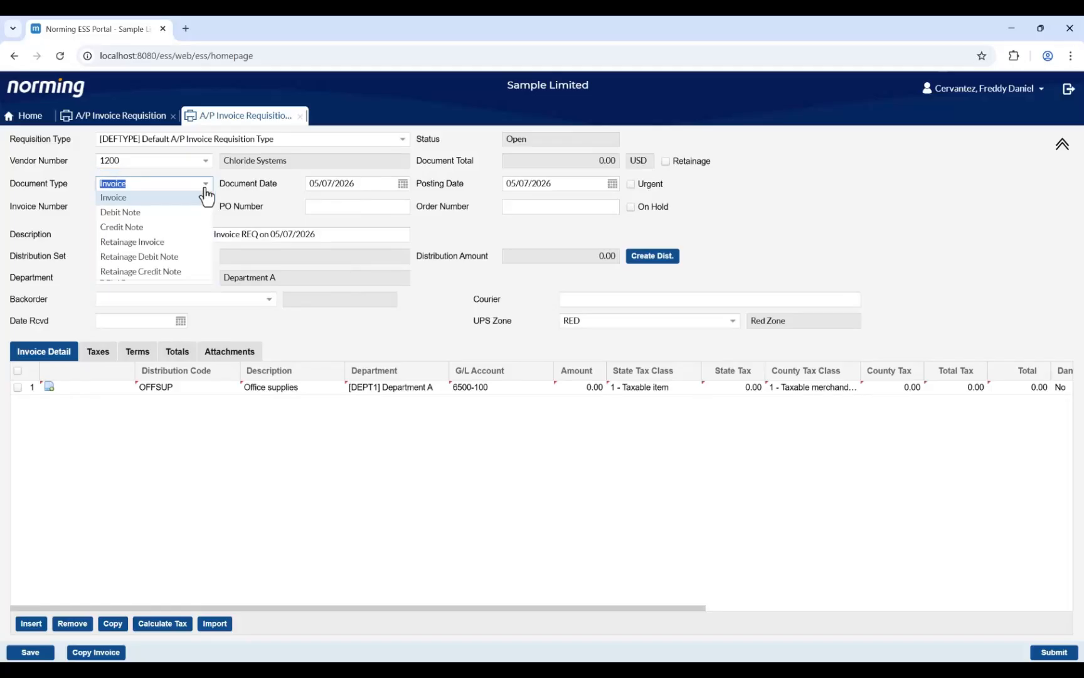
left_click(206, 197)
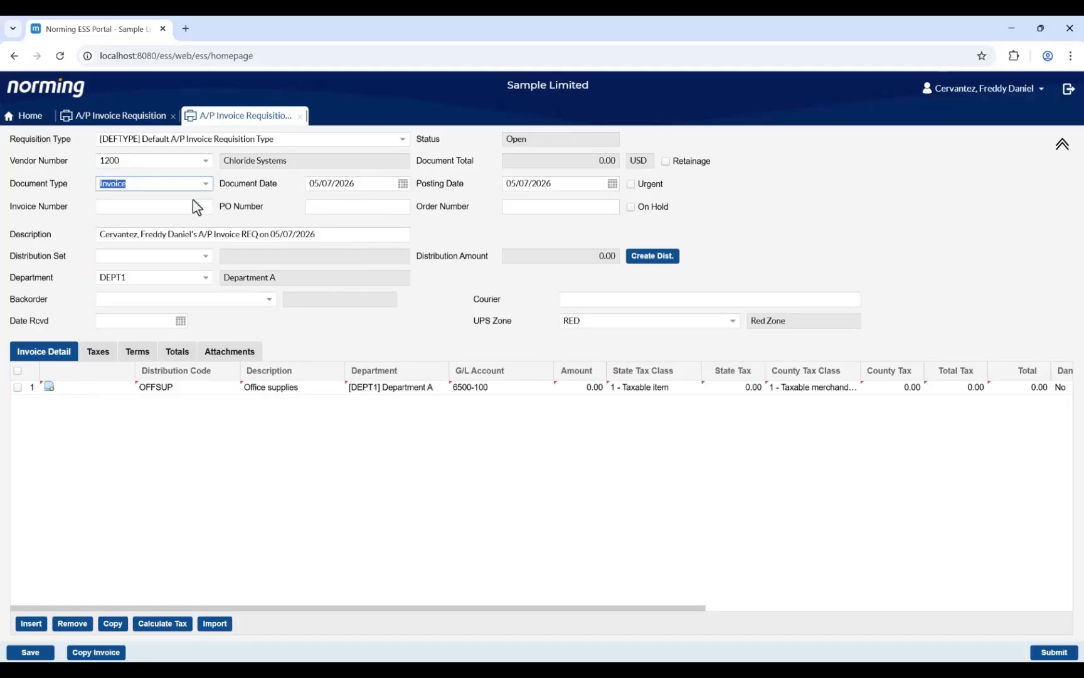
Try to save the requisition with invoice number IN0630 and dismiss the resulting message.
left_click(188, 205)
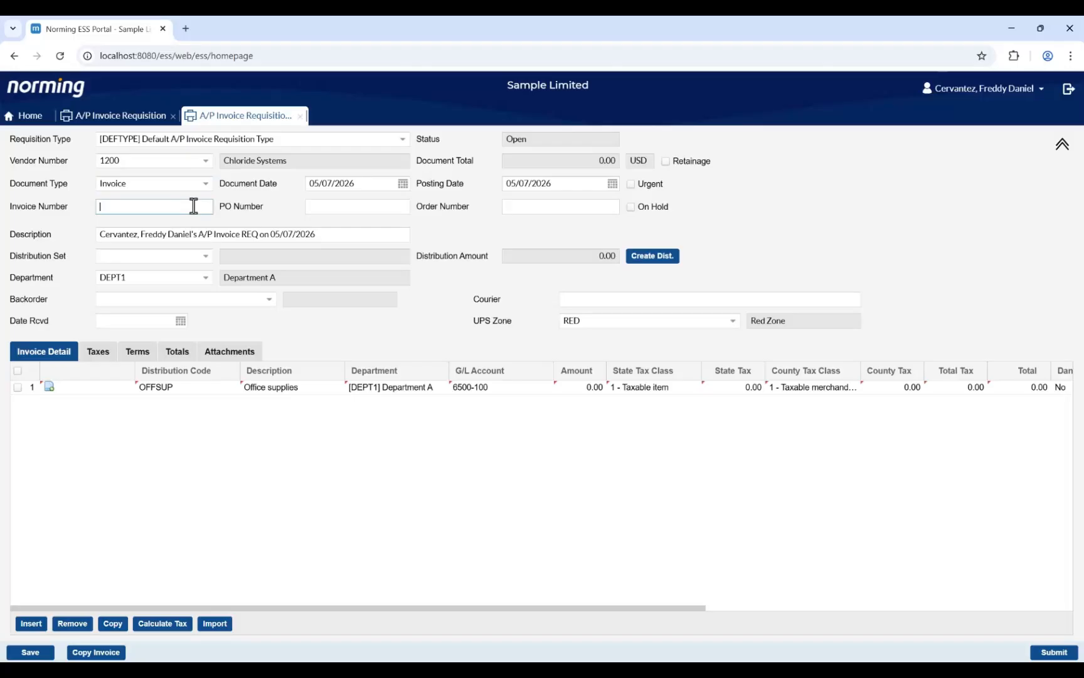
type("IN0630")
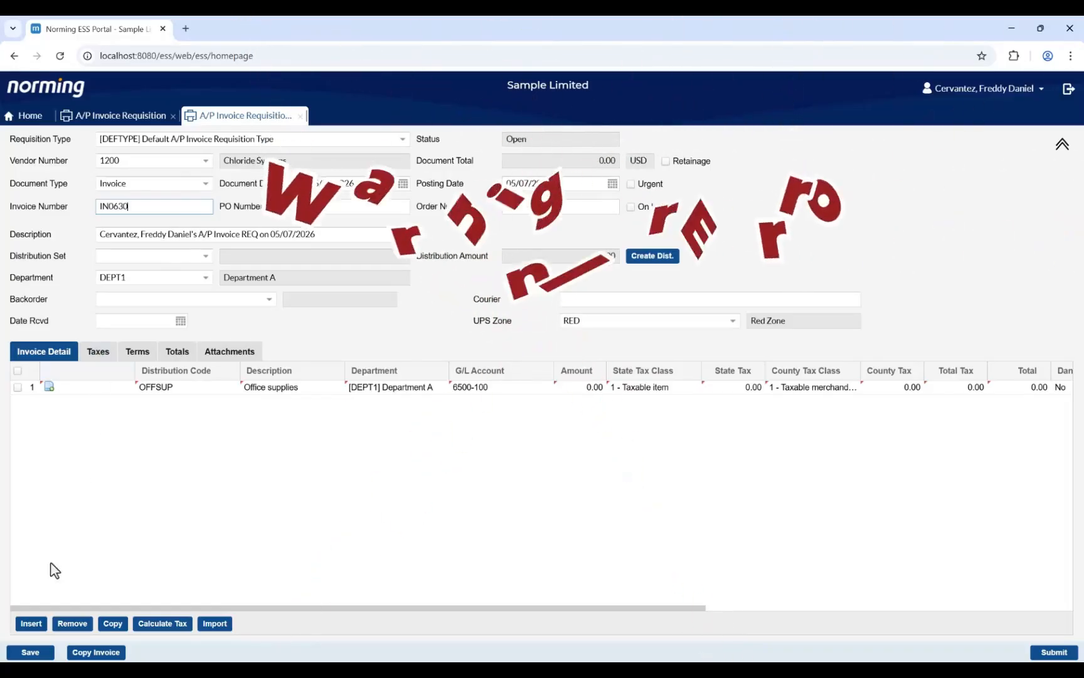
left_click(30, 652)
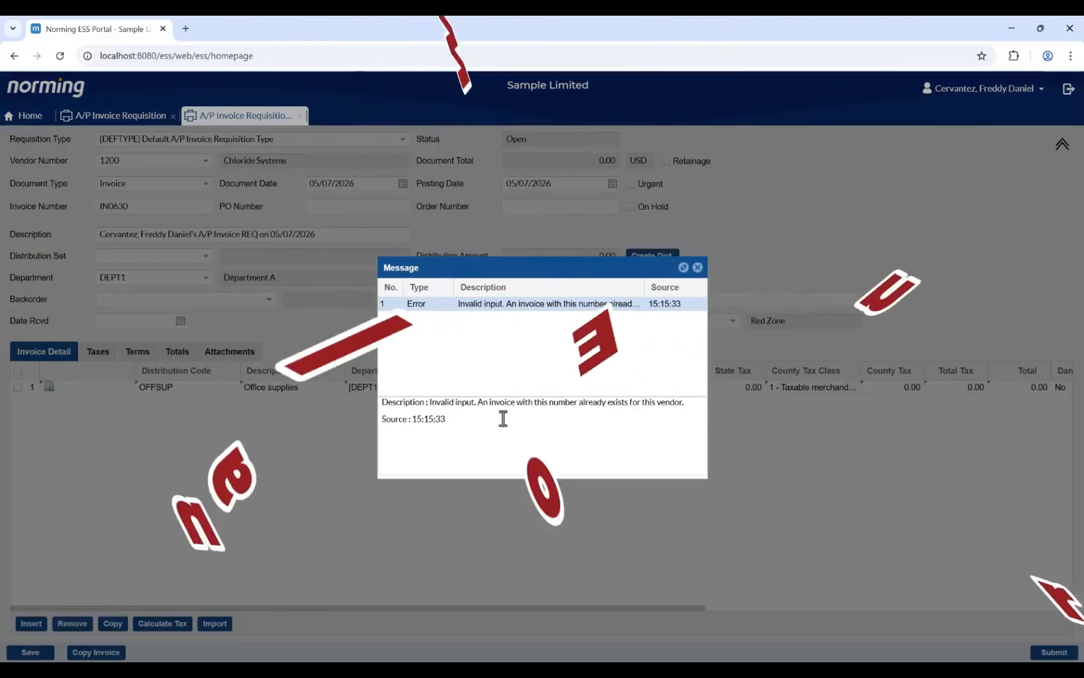
left_click(697, 267)
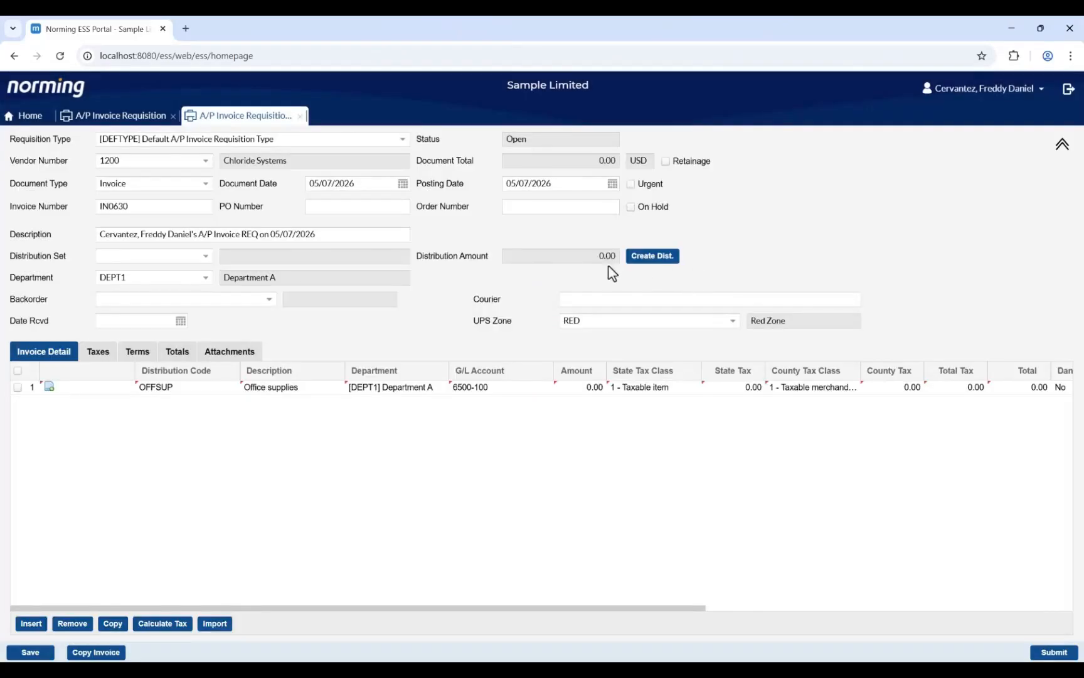
Set the requisition's invoice number to IN0507.
double_click(109, 209)
type("IN0507")
Examine the choices offered for the requisition header's distribution set, department and backorder without changing them.
left_click(196, 257)
left_click(206, 256)
left_click(206, 260)
left_click(204, 280)
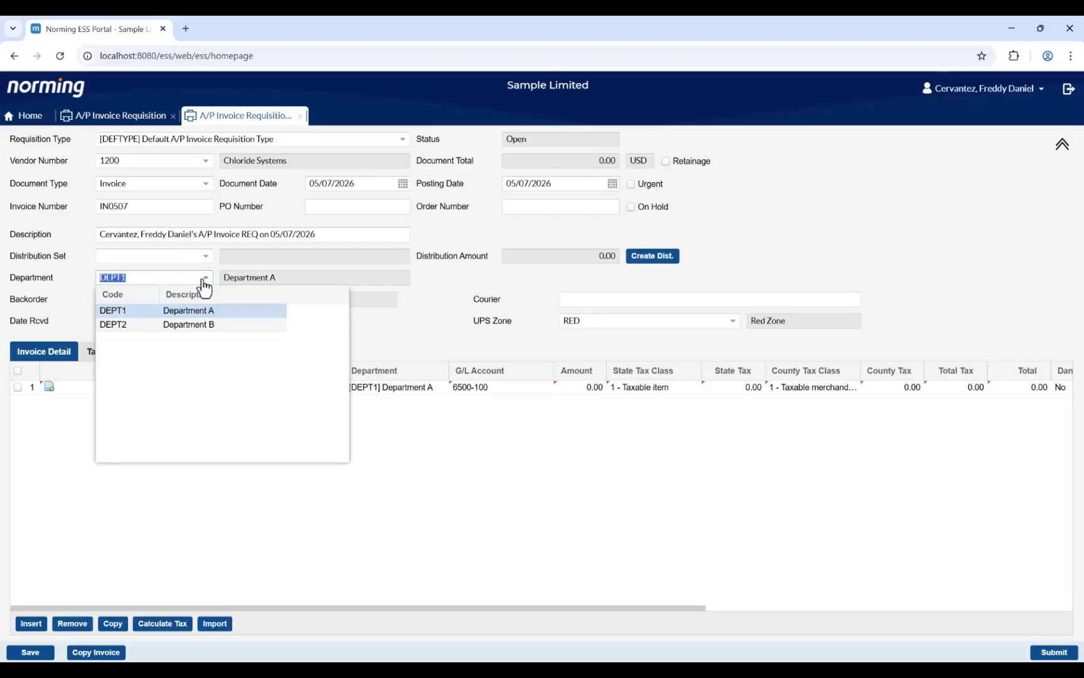
left_click(203, 281)
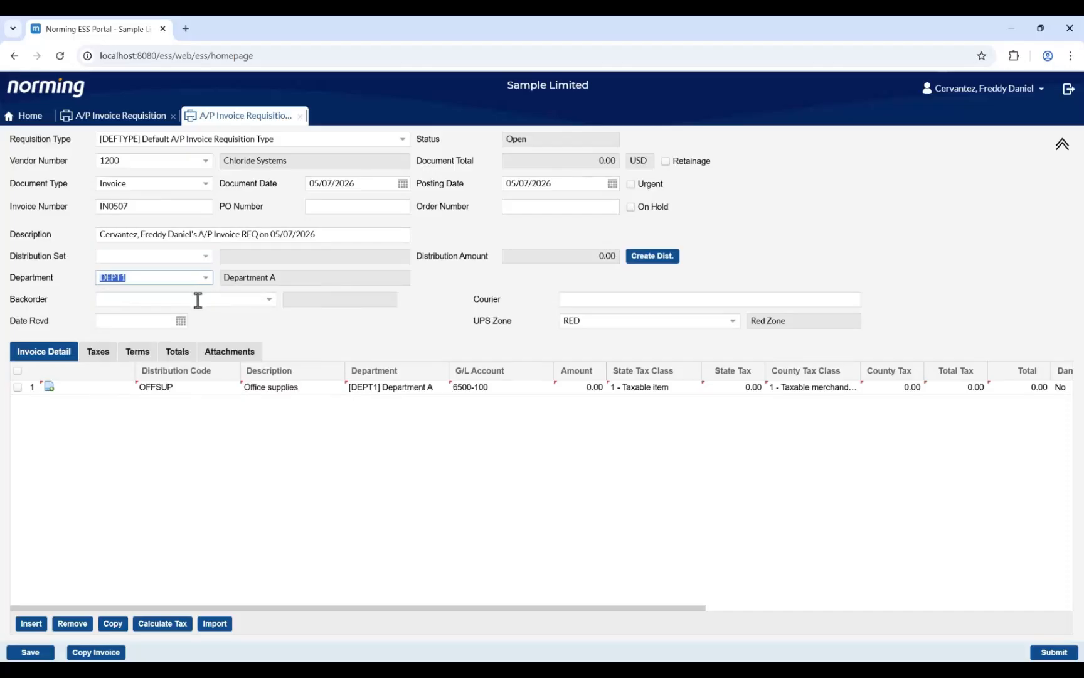
left_click(198, 300)
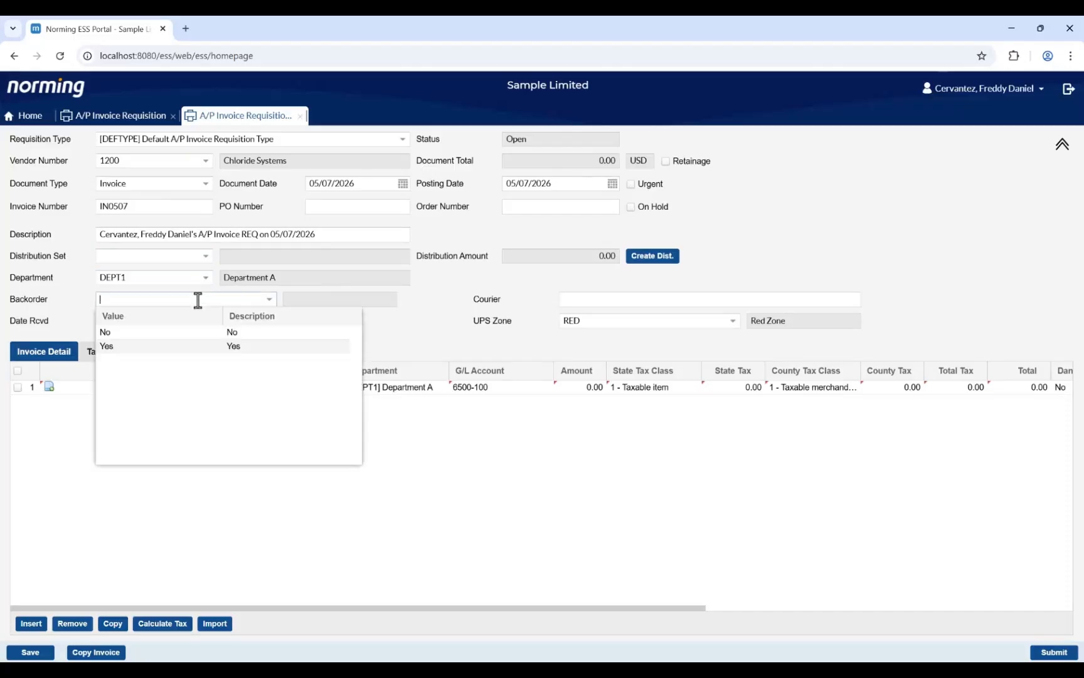
left_click(401, 299)
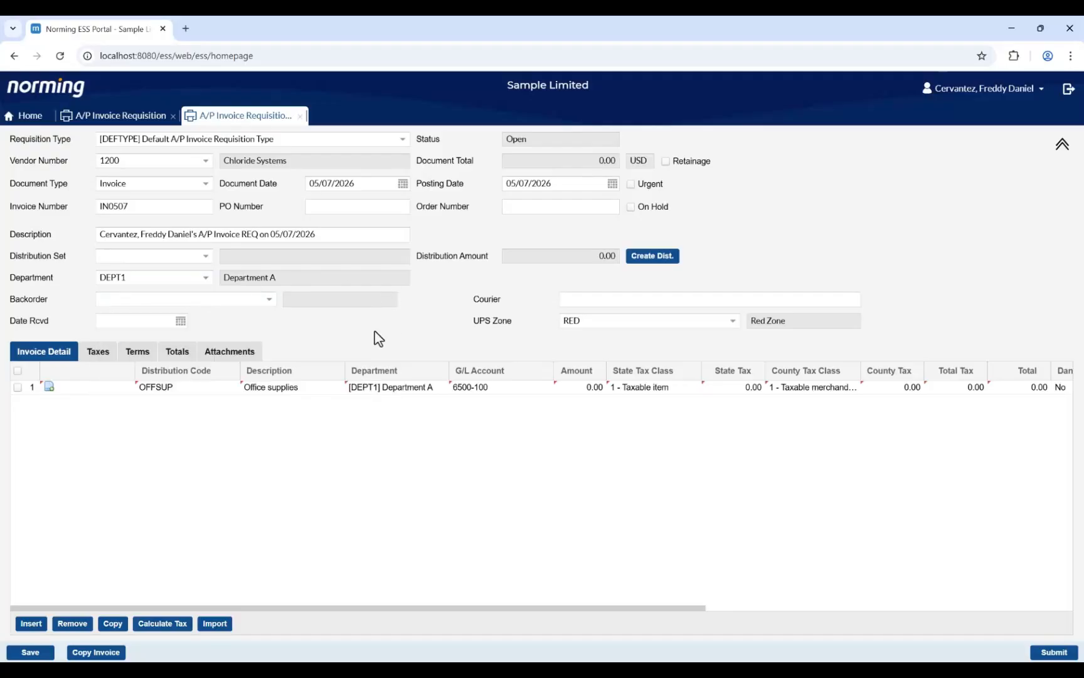
Duplicate the office supplies detail line and assign the copy to DEPT2, Department B.
left_click(17, 388)
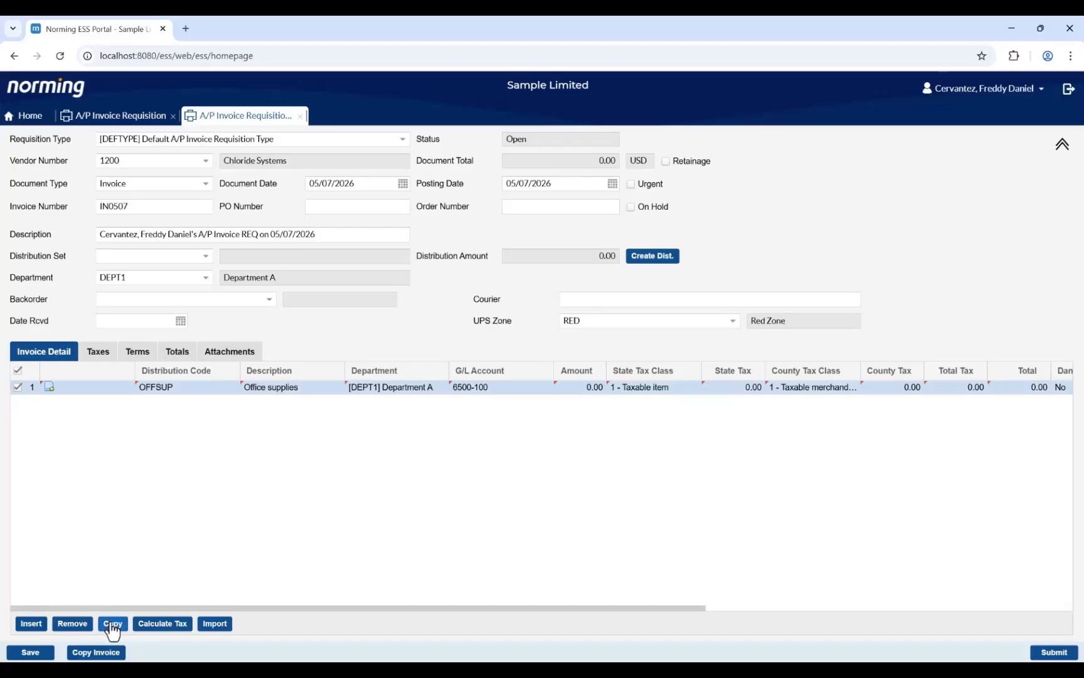
left_click(113, 625)
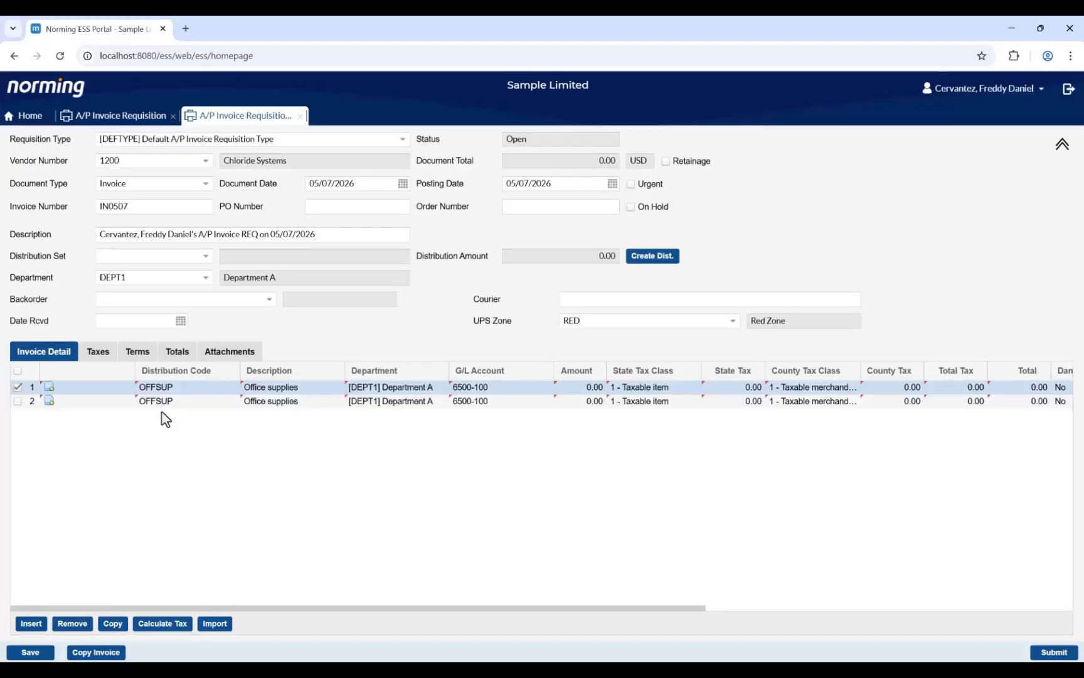
left_click(434, 405)
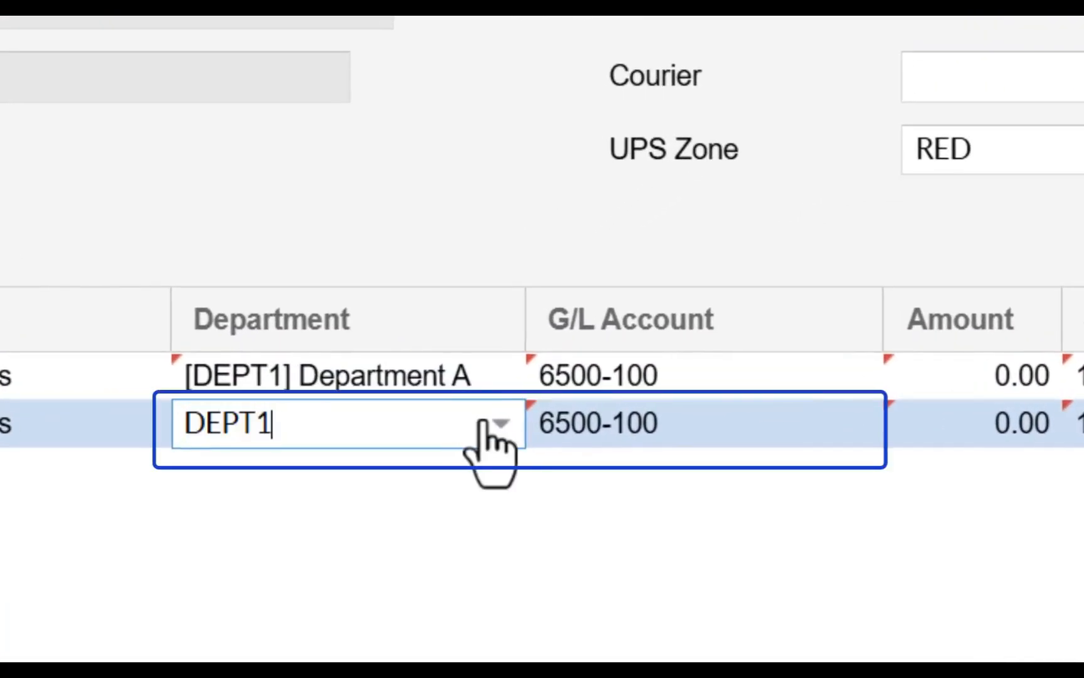
left_click(480, 423)
left_click(254, 601)
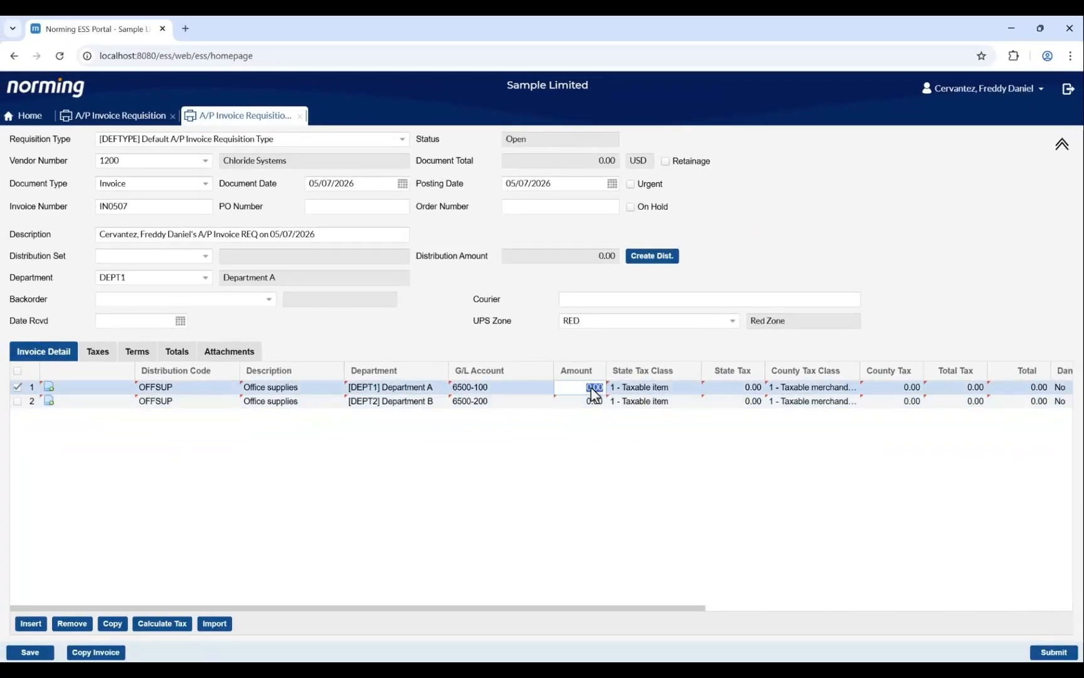
Enter an amount of 200 for the Department A line and 300 for the Department B line.
type("200")
left_click(581, 402)
type("300")
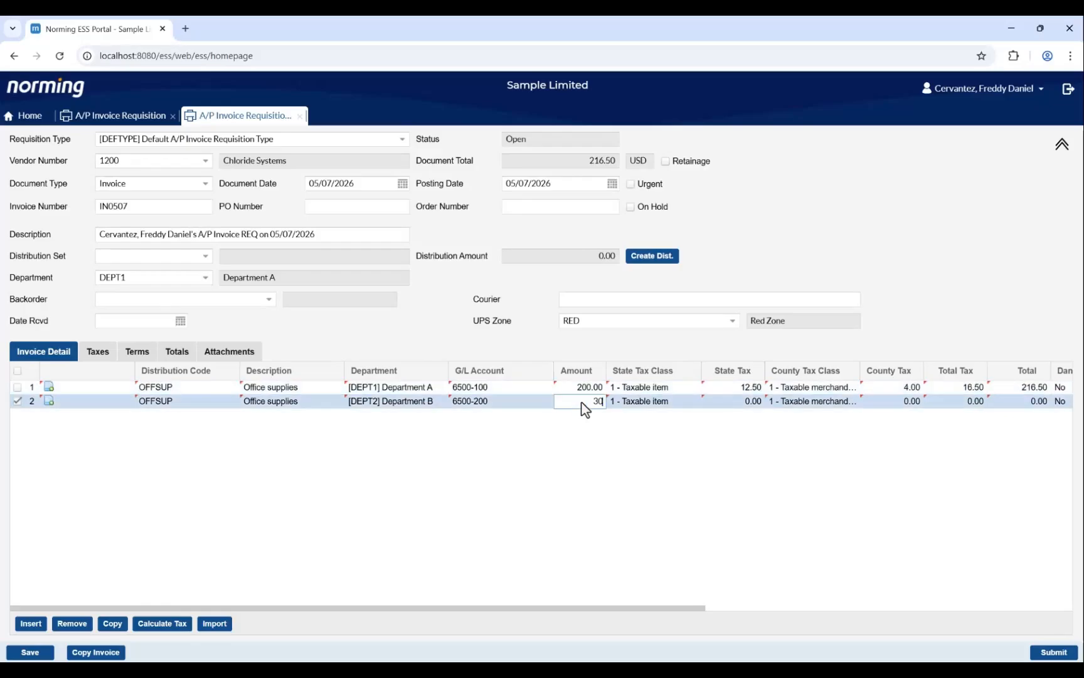
left_click(489, 489)
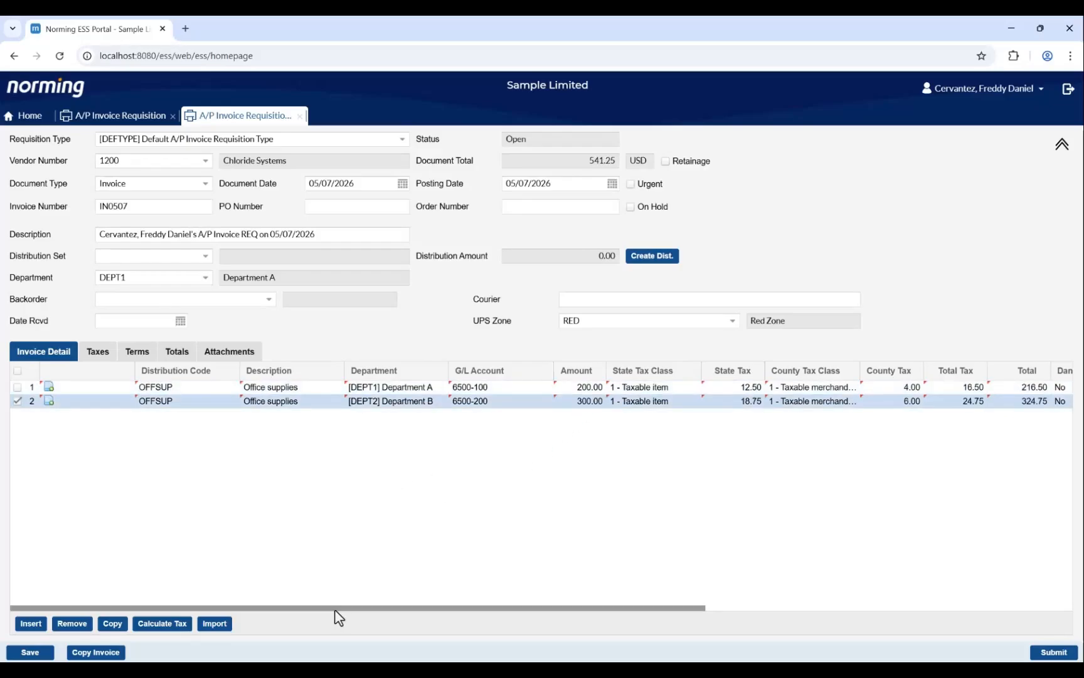
Review the remaining detail line columns, then the requisition's taxes, payment terms and totals.
left_click_drag(335, 611, 619, 558)
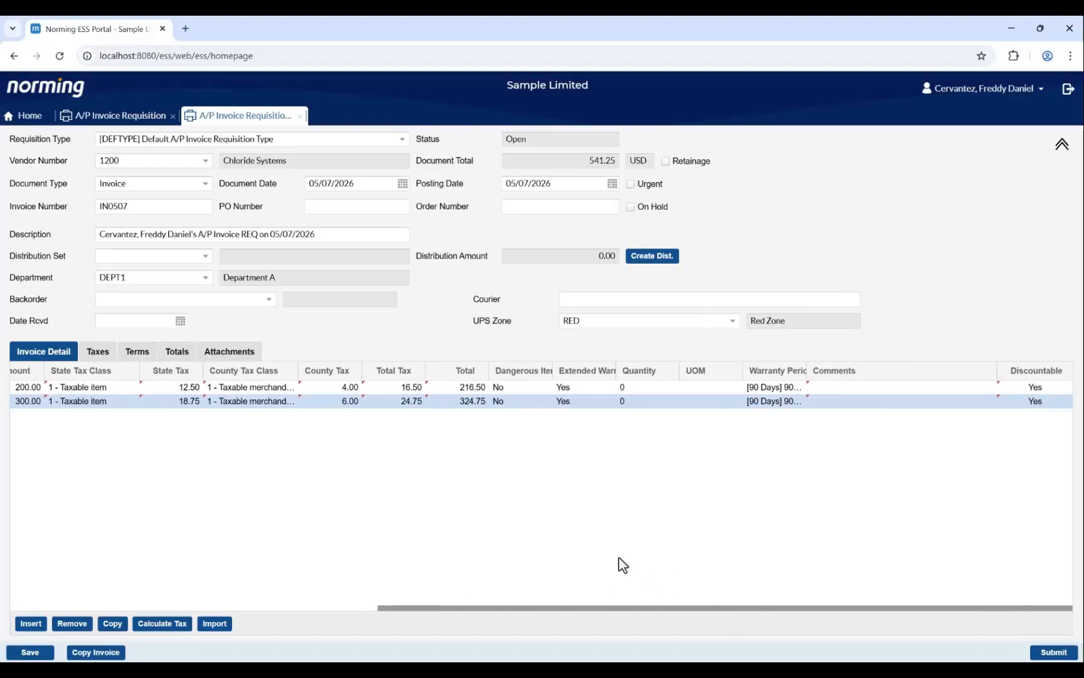
left_click(92, 353)
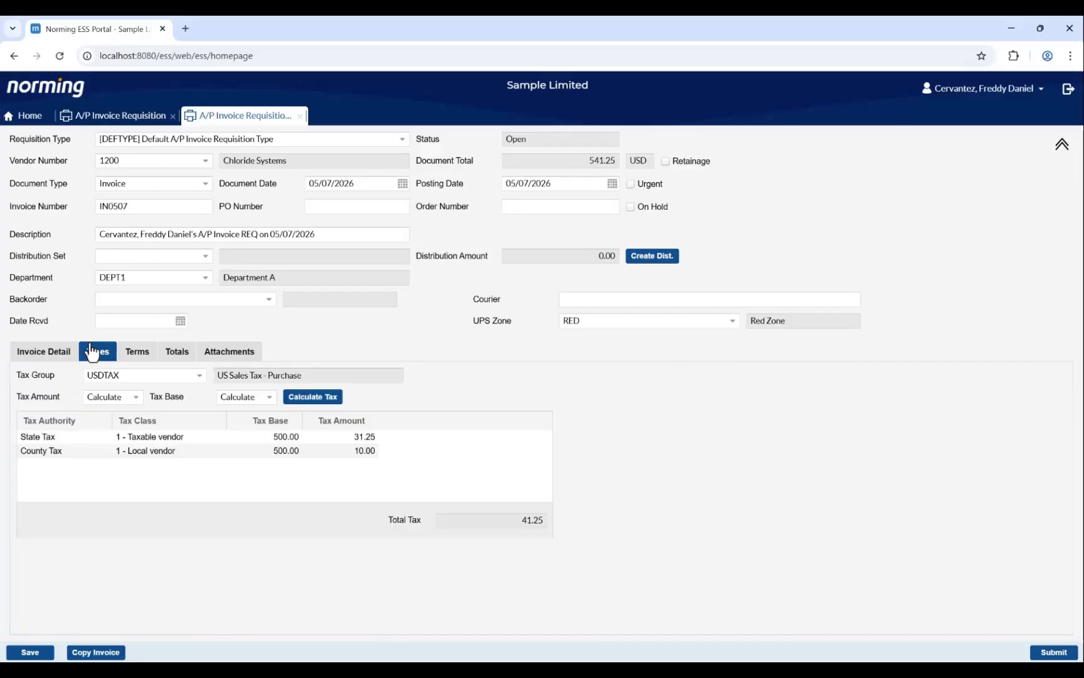
left_click(138, 355)
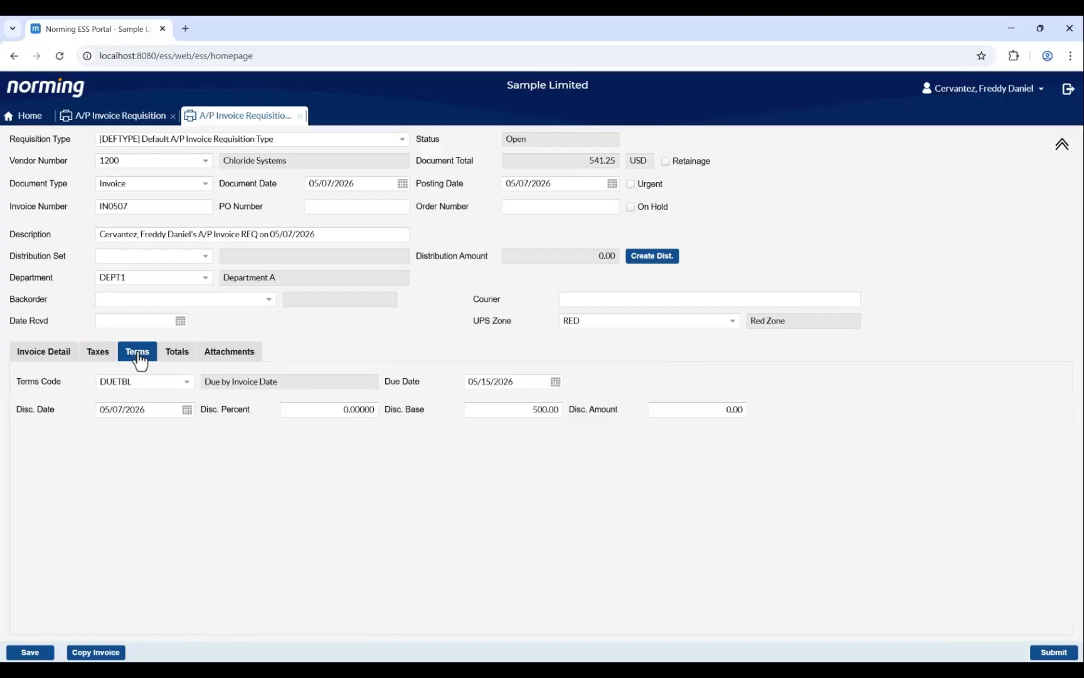
left_click(183, 355)
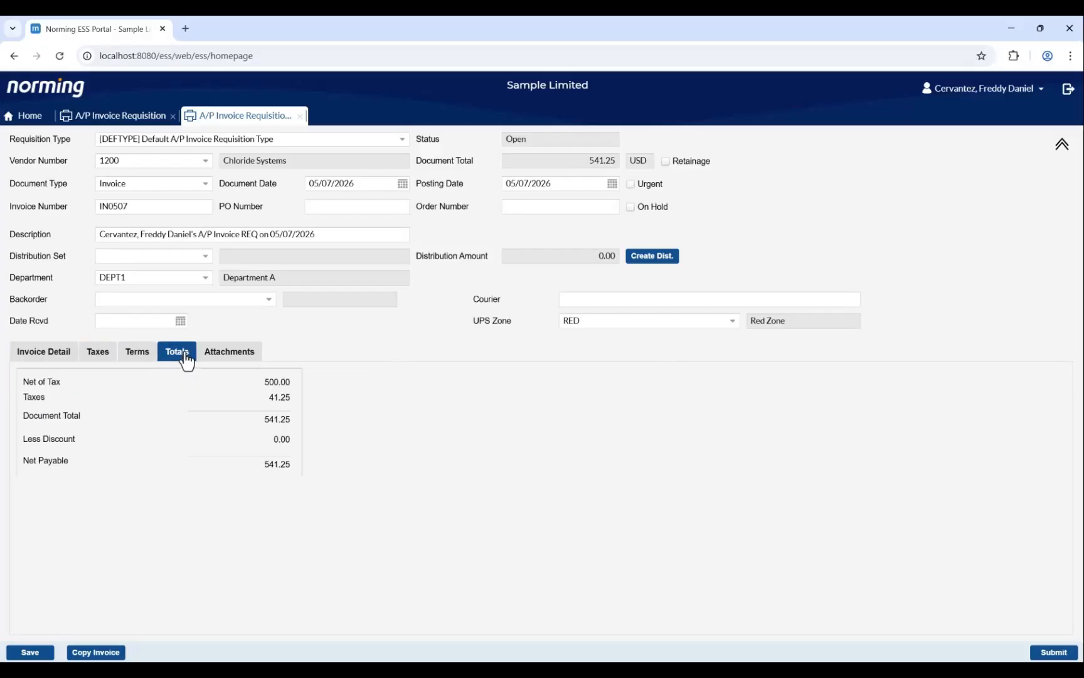
Attach INV04.pdf from the Desktop to the requisition, agreeing to save the document first.
left_click(204, 359)
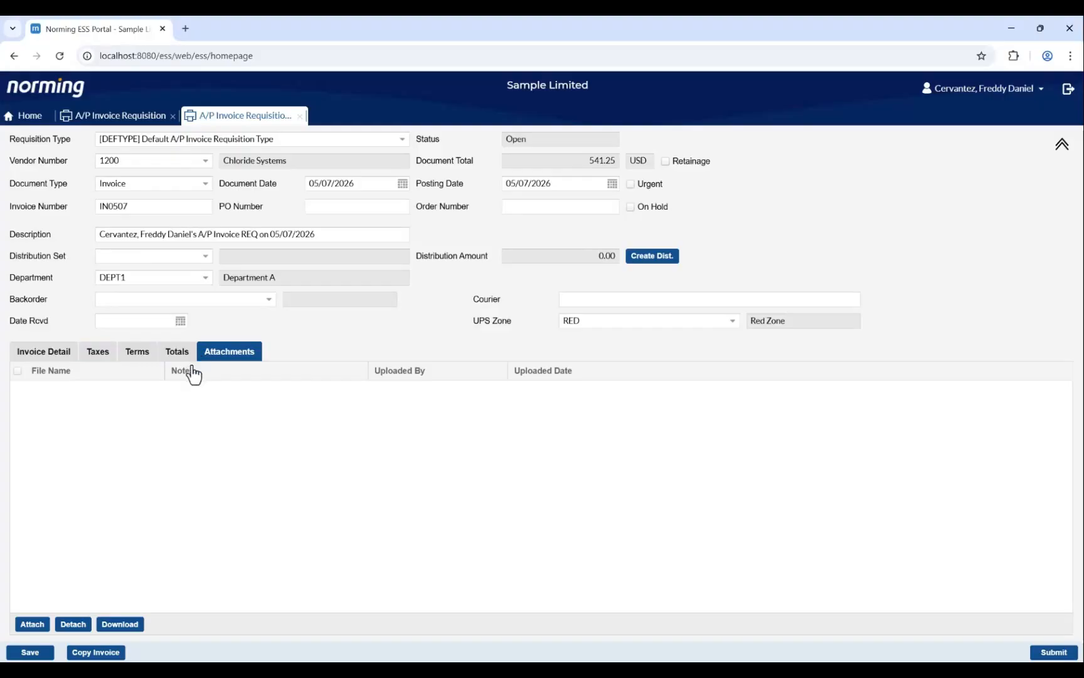
left_click(31, 623)
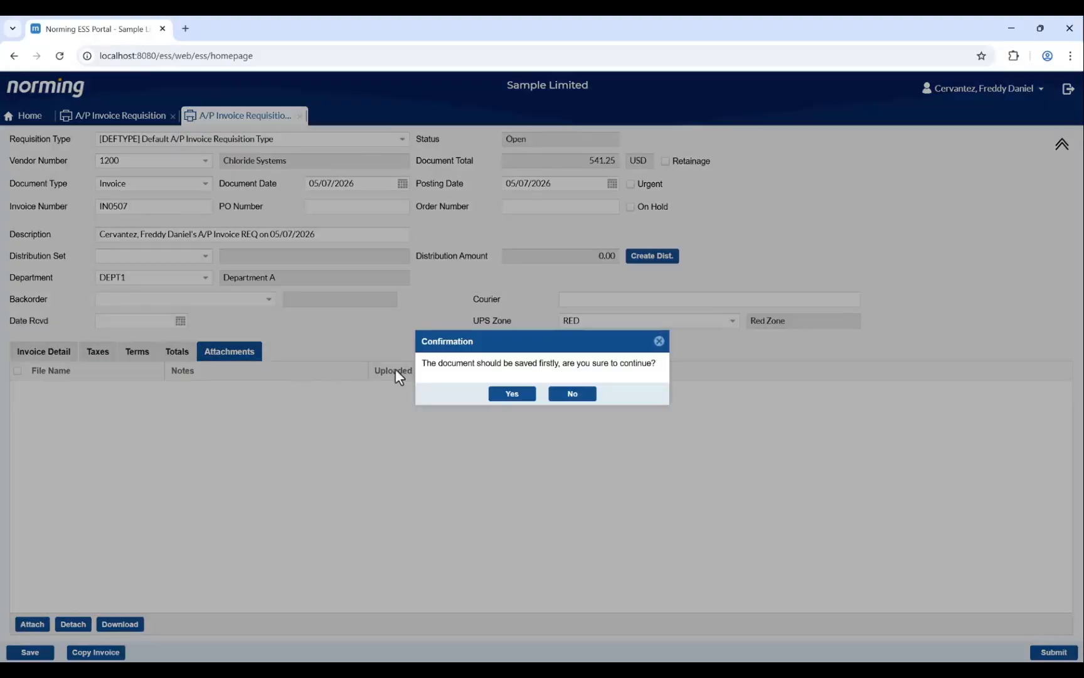
left_click(497, 397)
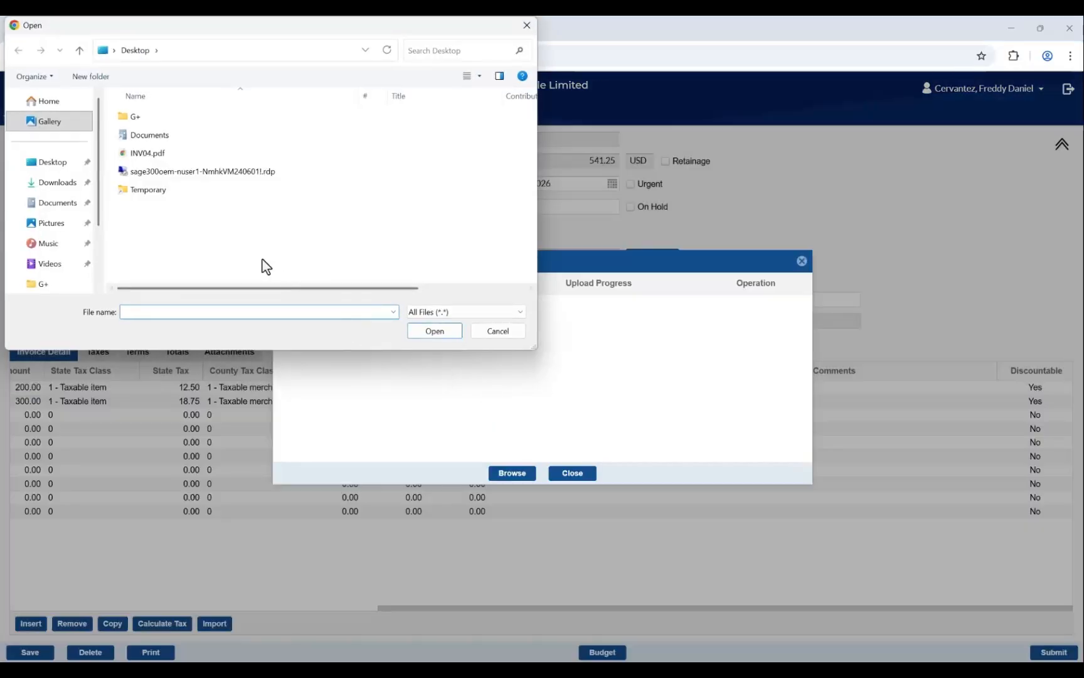
double_click(166, 153)
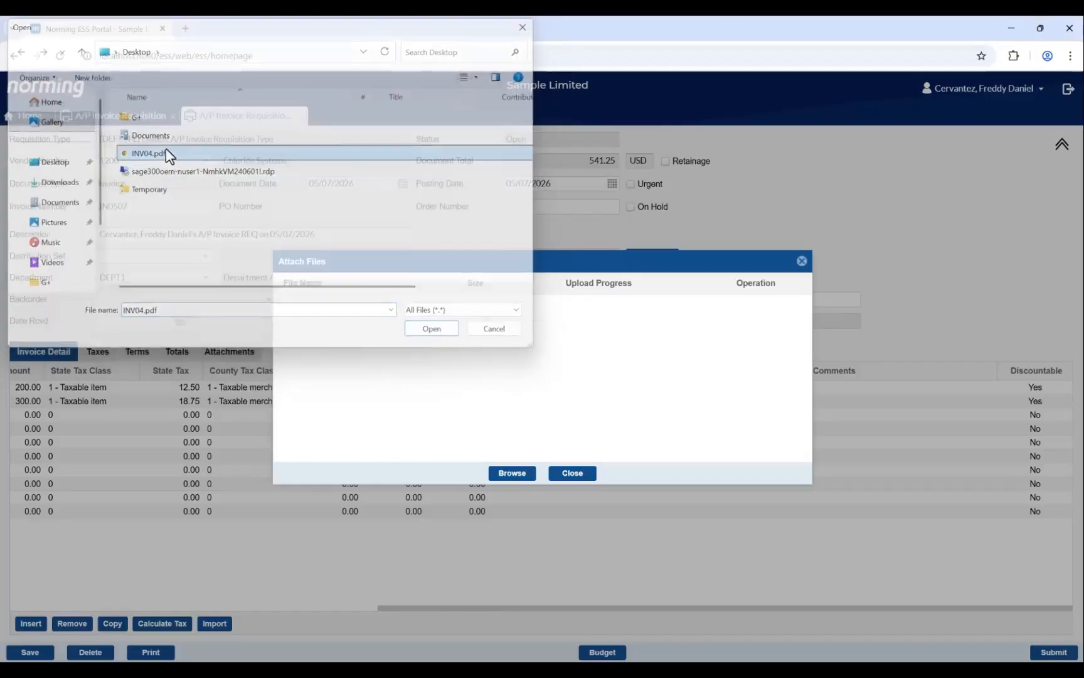
left_click(578, 477)
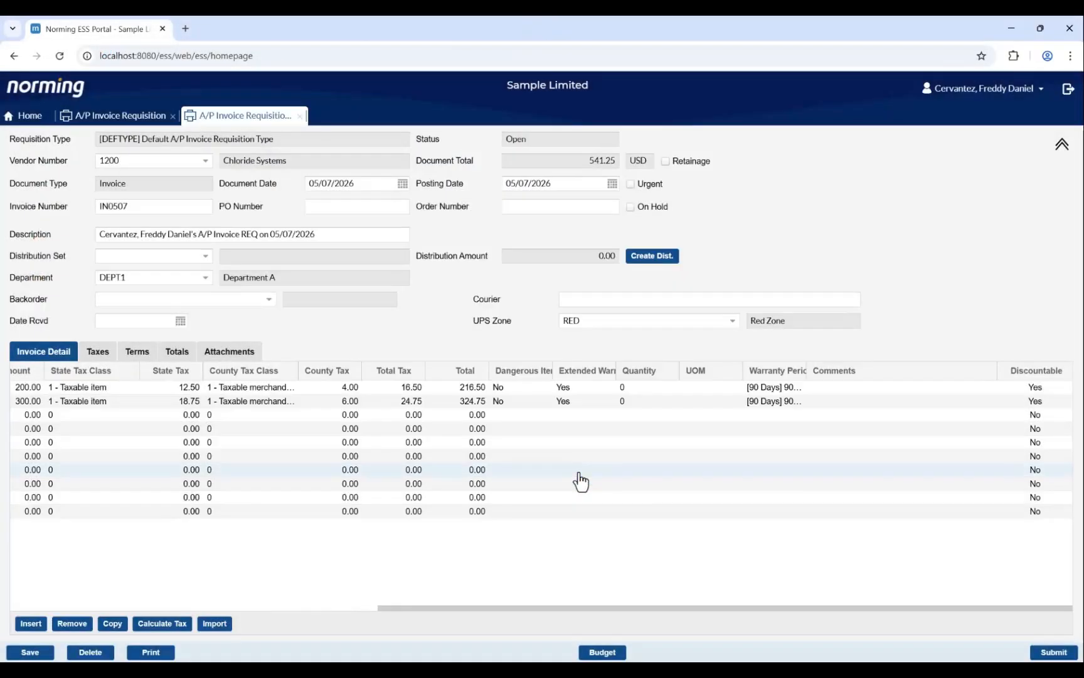
Open the attached INV04.pdf from the requisition's attachments to inspect the invoice.
left_click(246, 364)
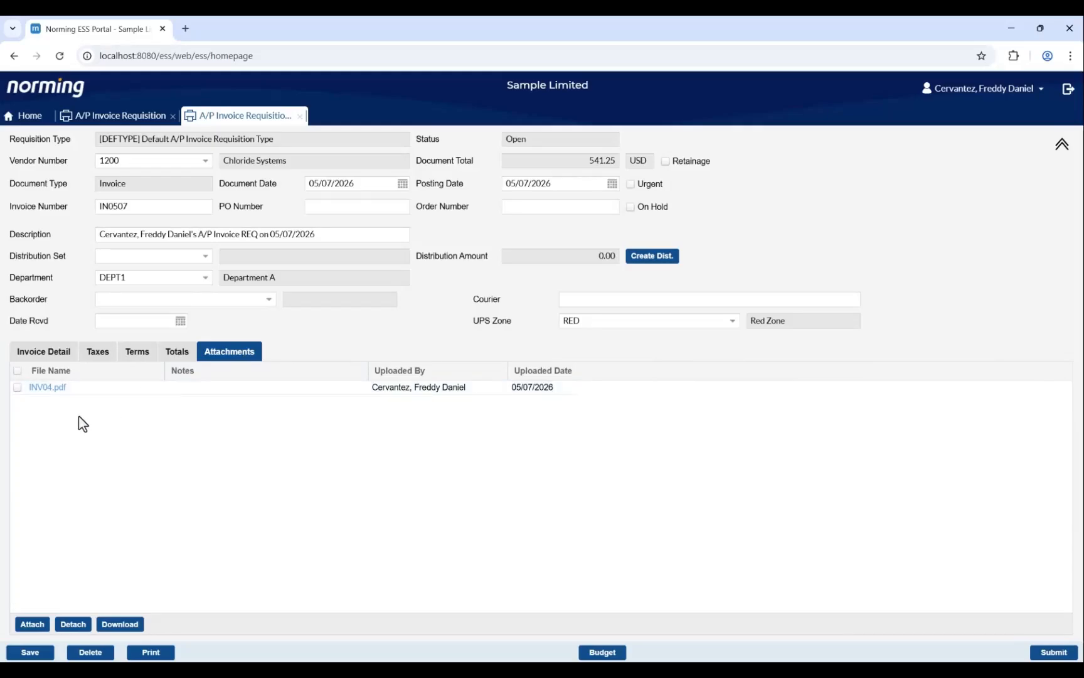
left_click(47, 388)
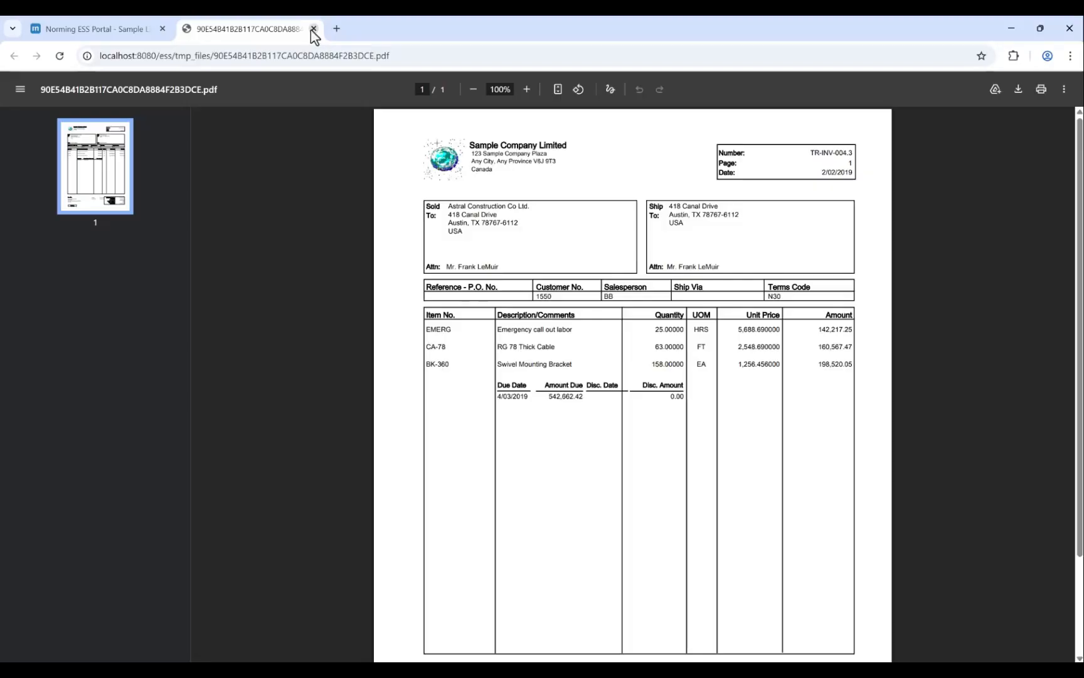
Close the invoice PDF, submit the requisition for approval and view the full path of its approval trail.
left_click(313, 29)
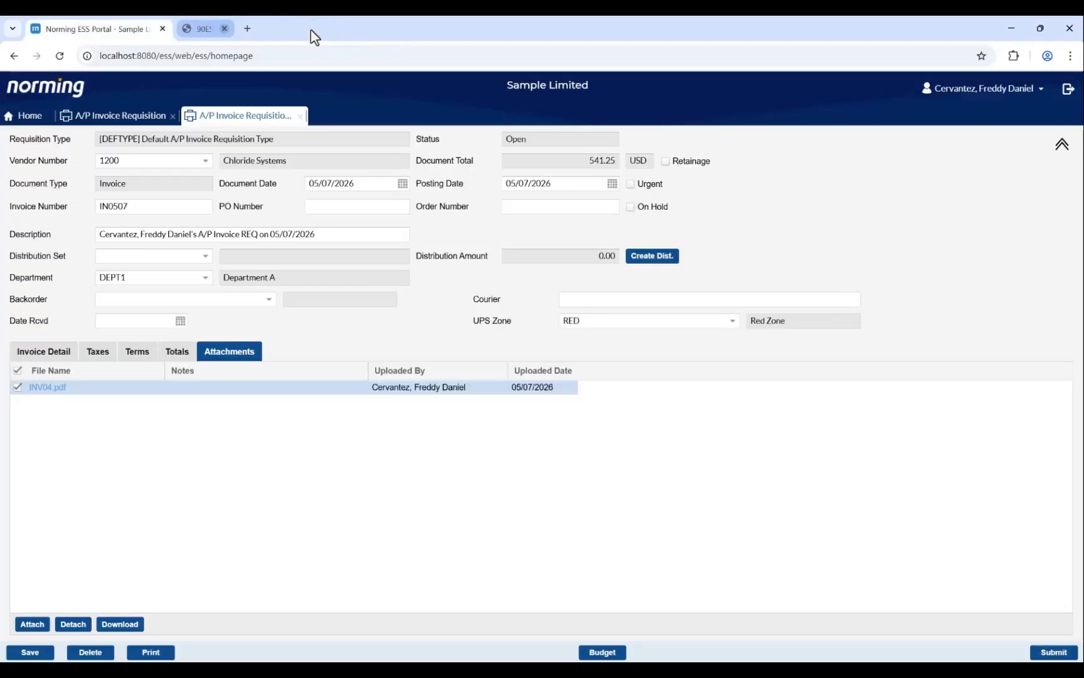
left_click(63, 355)
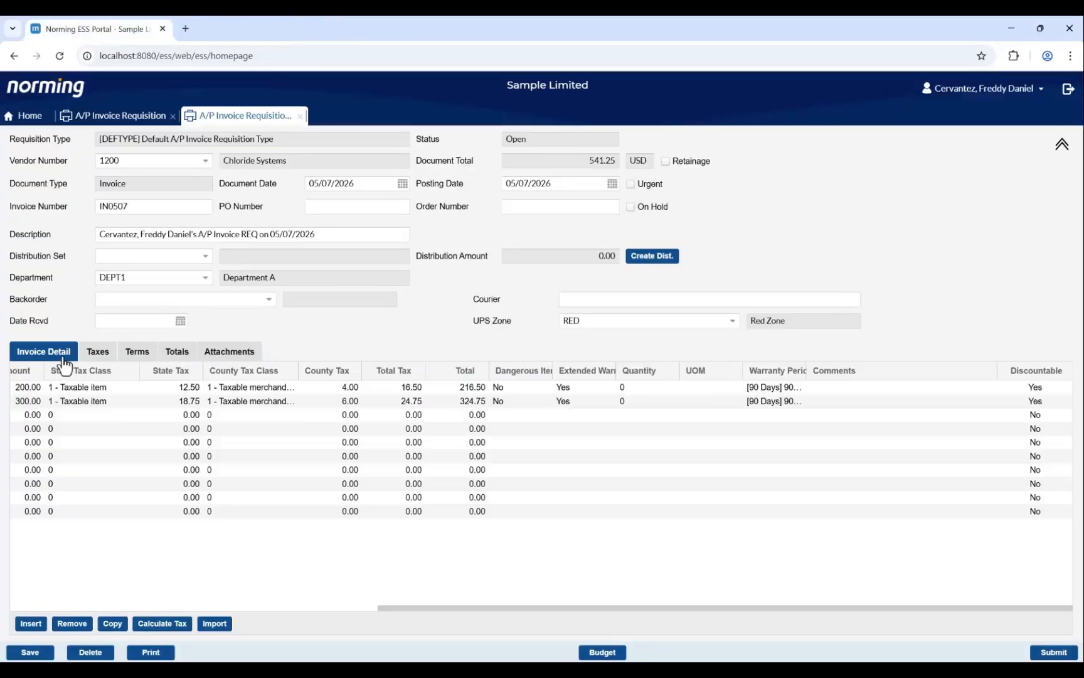
left_click(1043, 654)
left_click(988, 651)
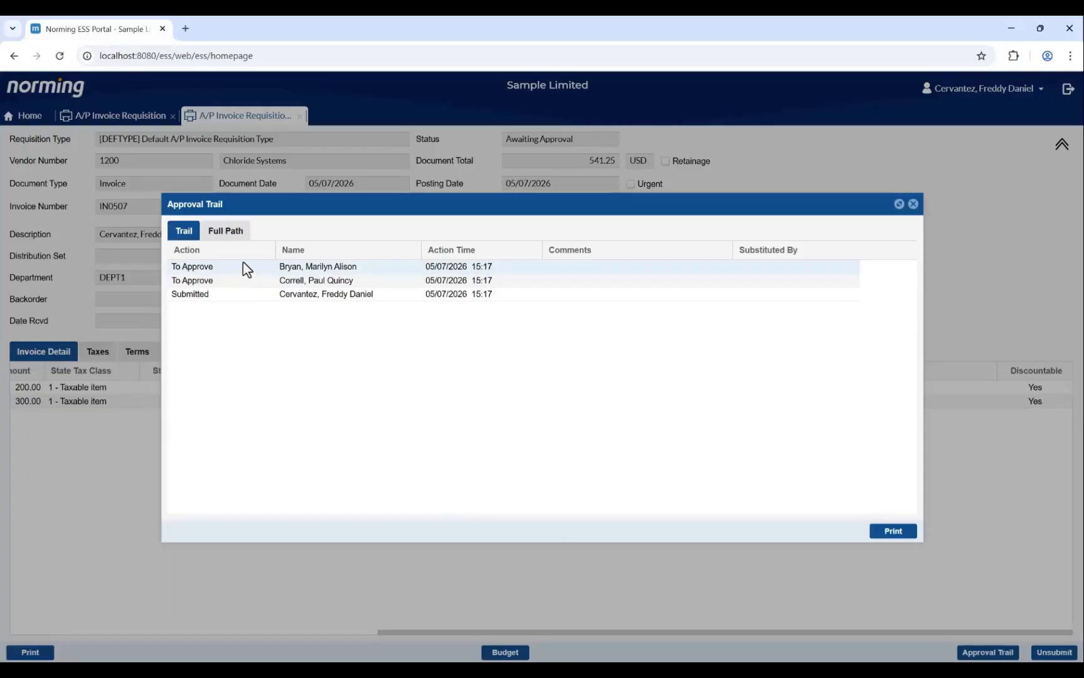
left_click(241, 245)
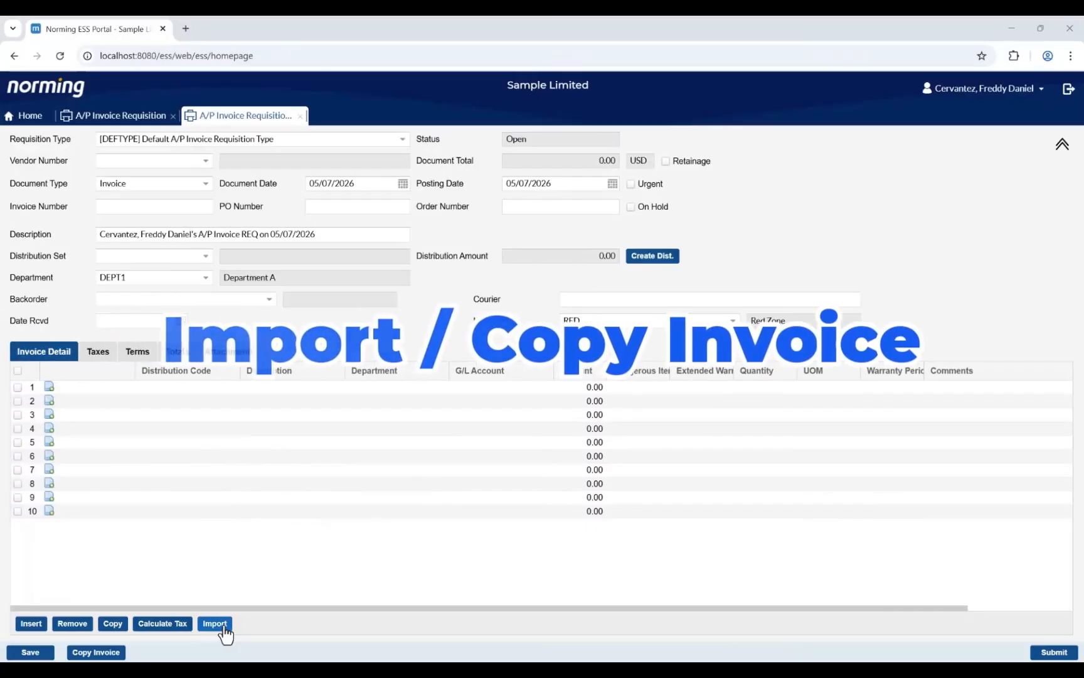
Copy invoice IN0507 into the new A/P invoice requisition, giving the copy invoice number IN0508.
left_click(96, 652)
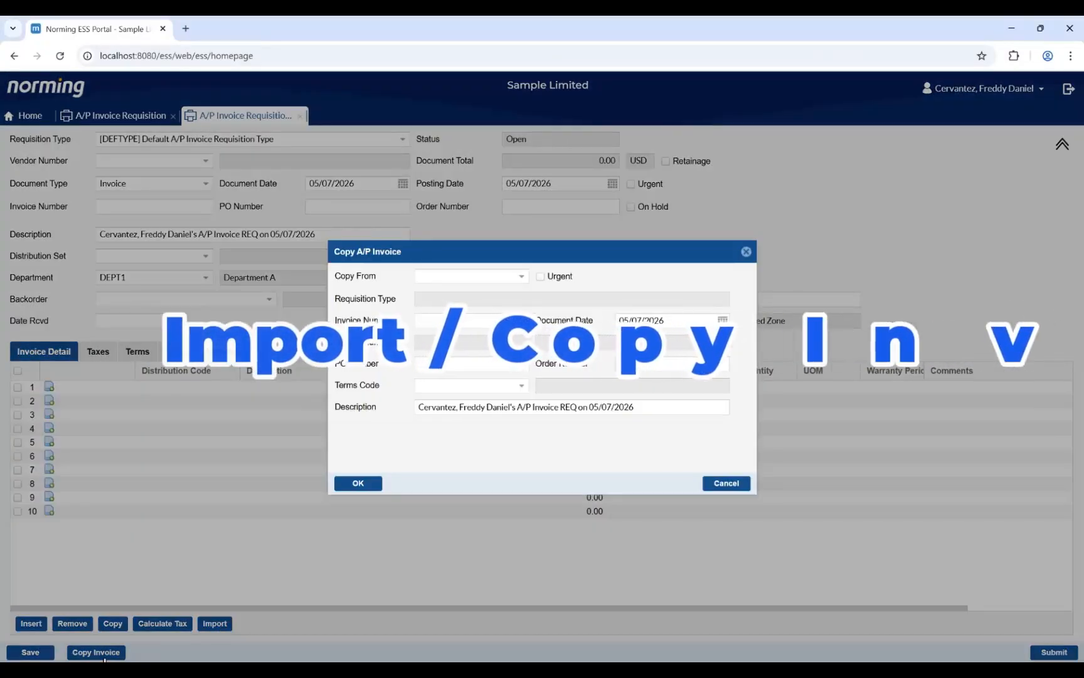
left_click(521, 278)
left_click(475, 310)
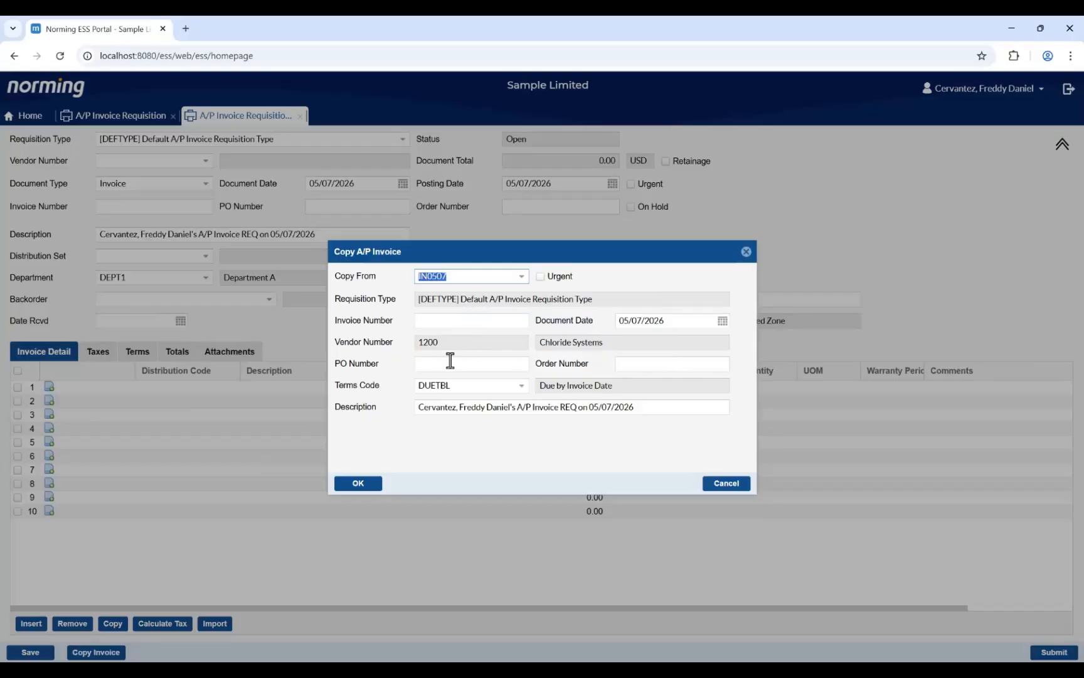
left_click(458, 321)
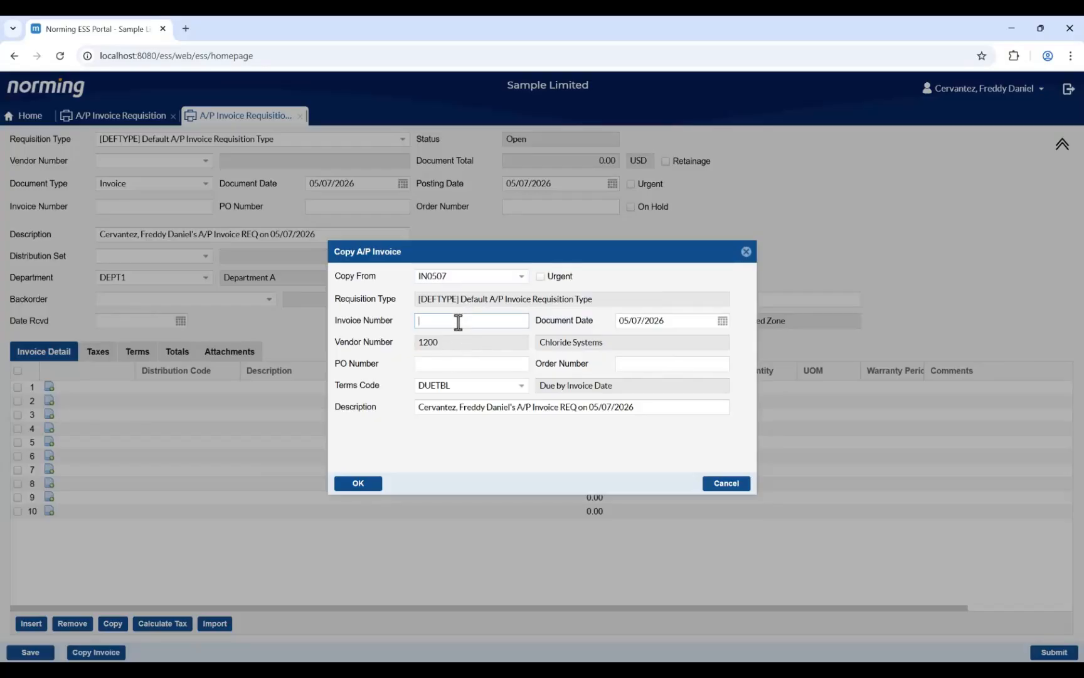
type("IN0508")
left_click(357, 482)
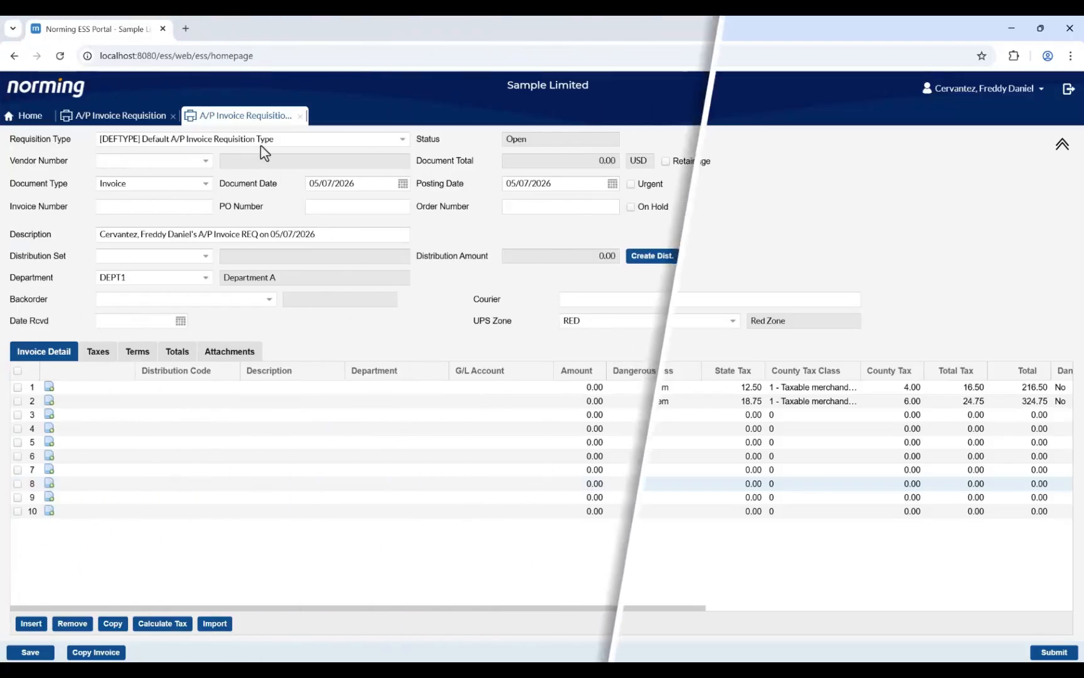
Set the new requisition's type to JOBRELATED and its vendor to Chloride Systems.
left_click(260, 144)
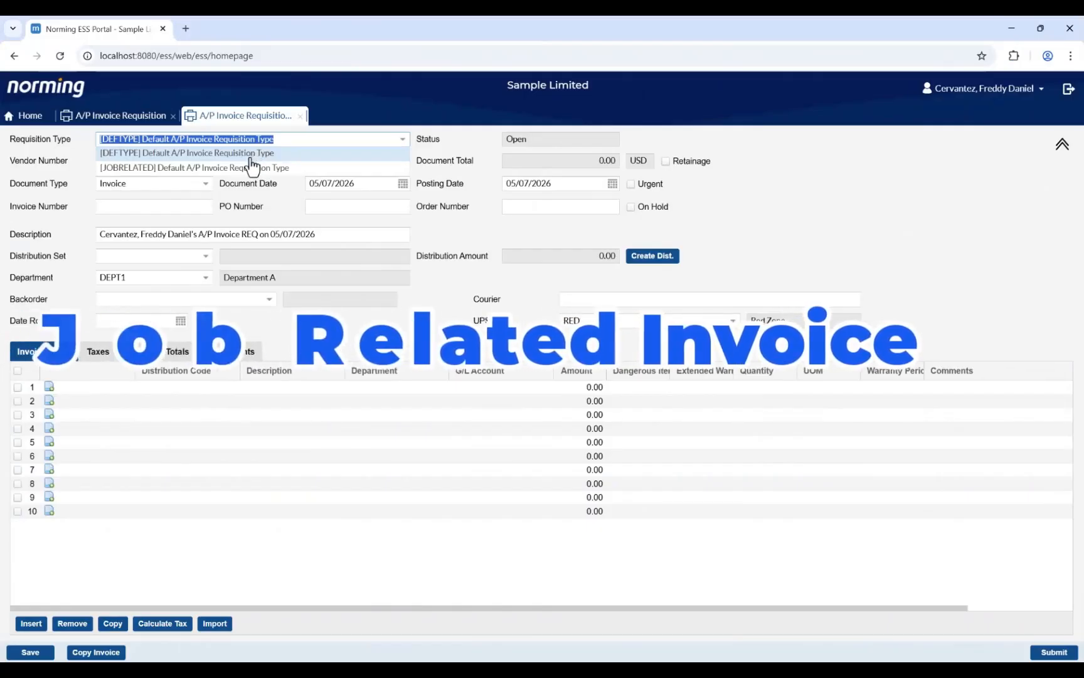
left_click(244, 168)
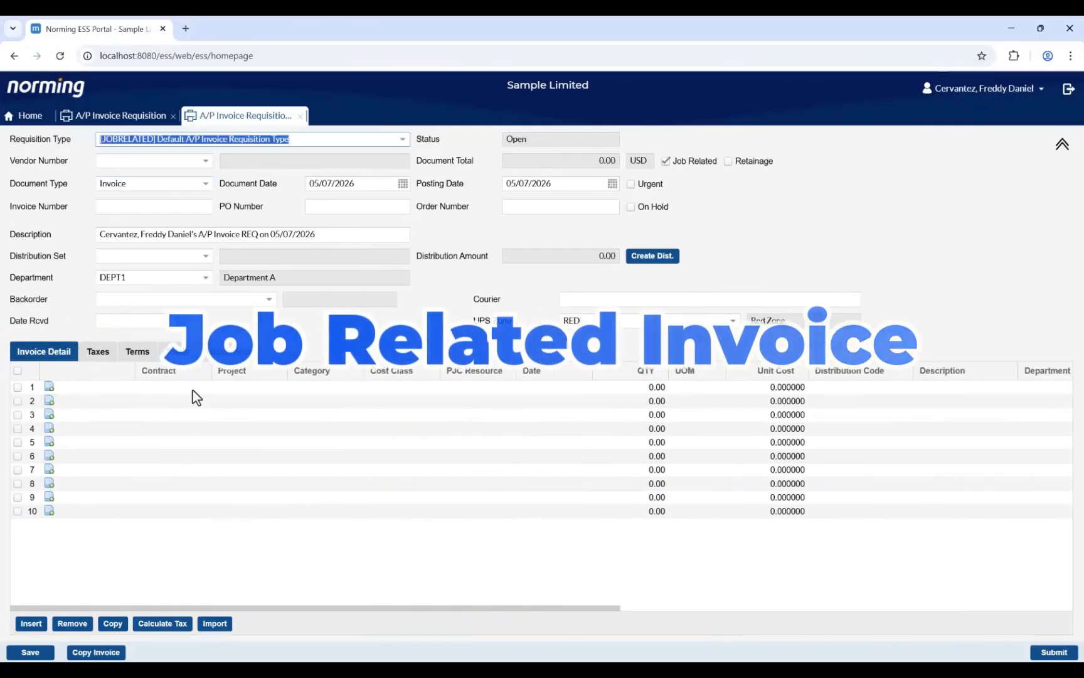
left_click(205, 161)
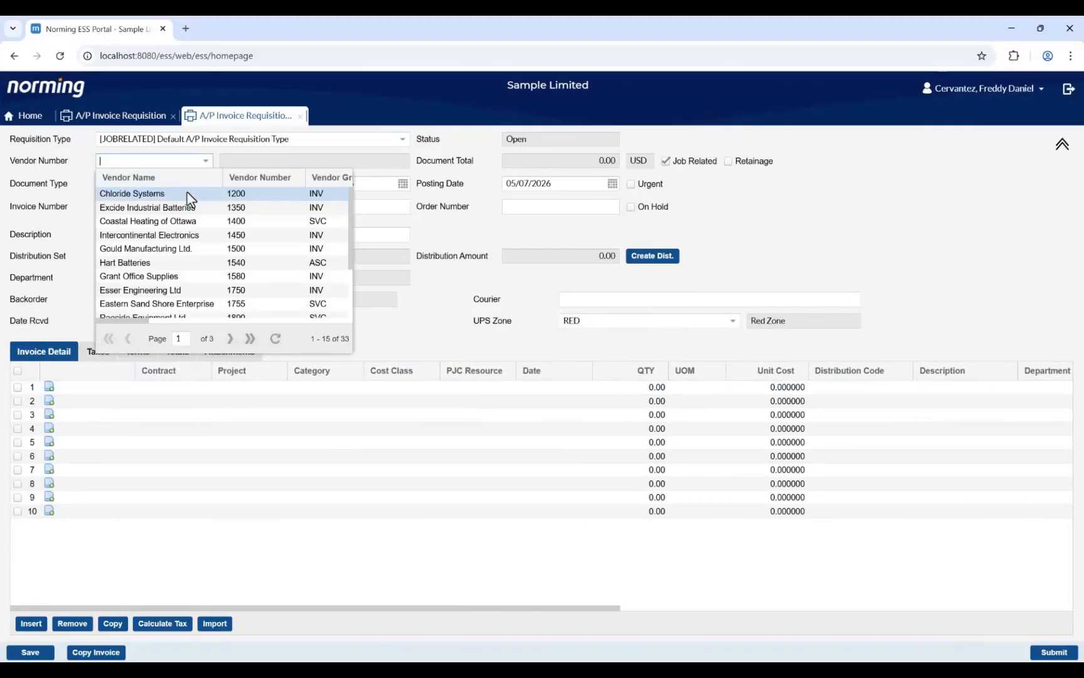
left_click(188, 196)
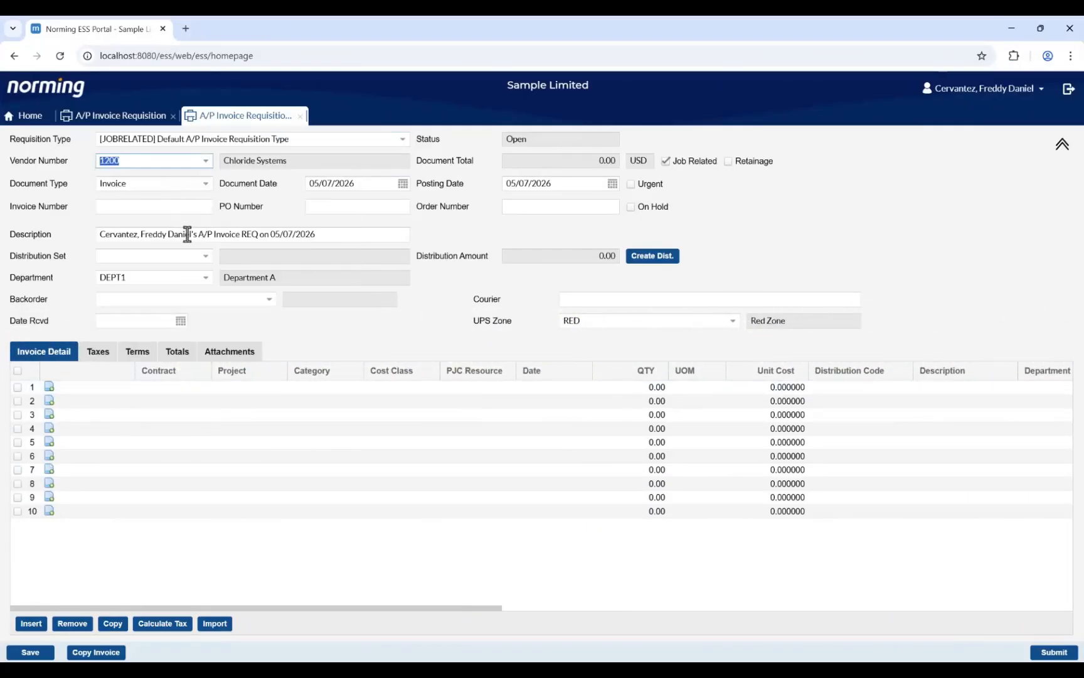
Assign contract 120-1200-10 and project 1001 (Design office) to the first invoice detail line.
left_click(198, 390)
left_click(202, 388)
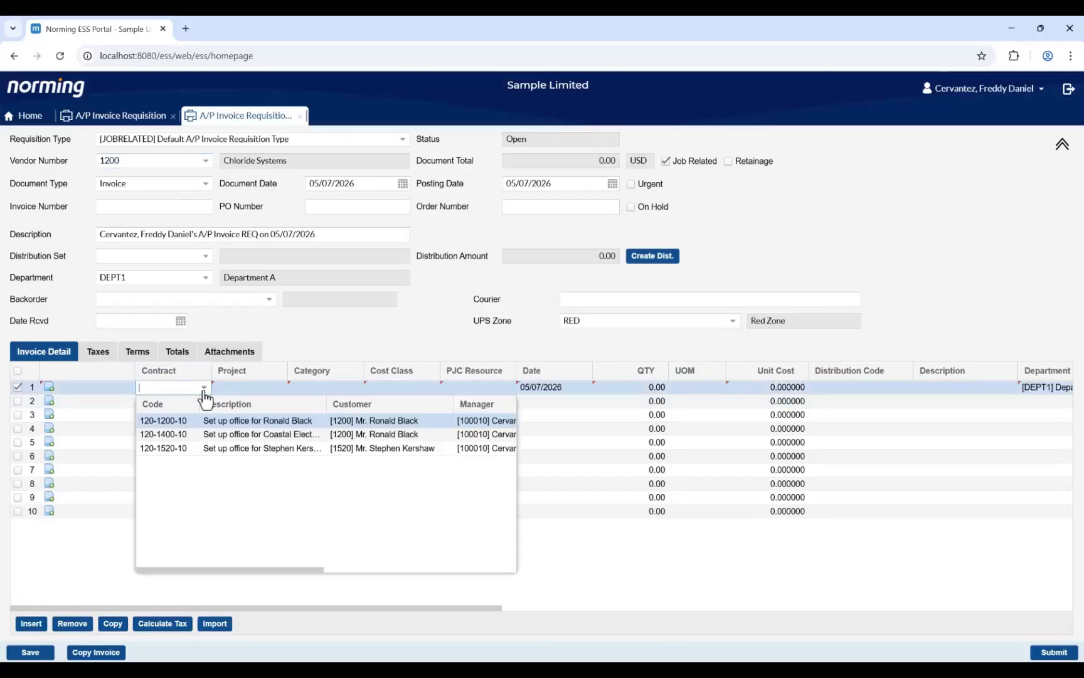
left_click(193, 422)
left_click(242, 387)
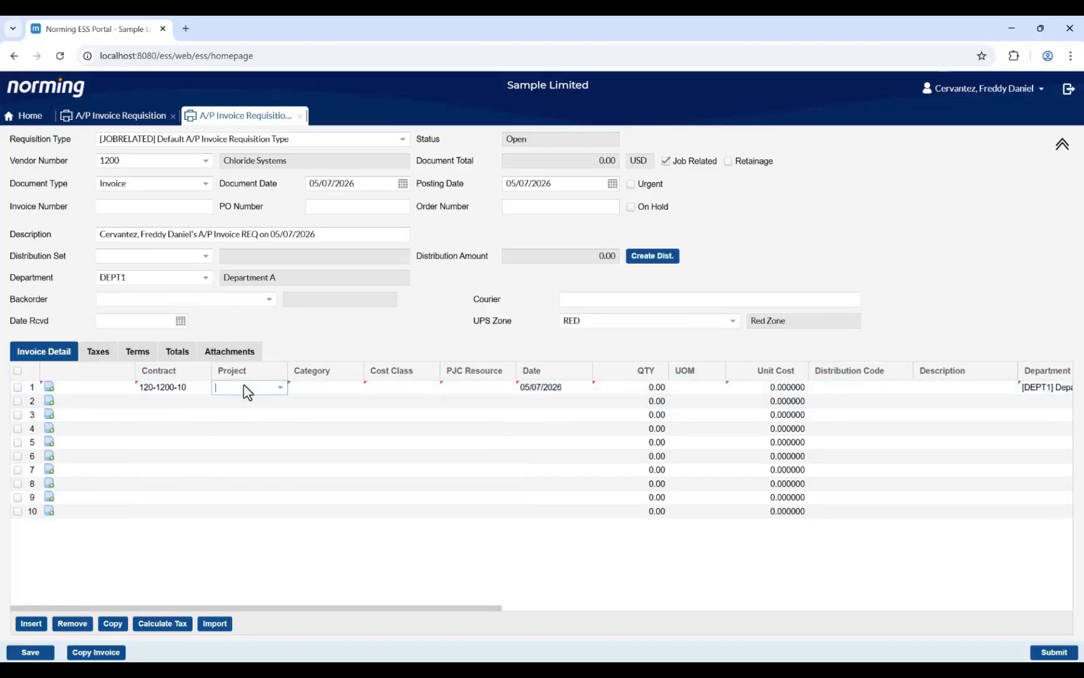
left_click(280, 388)
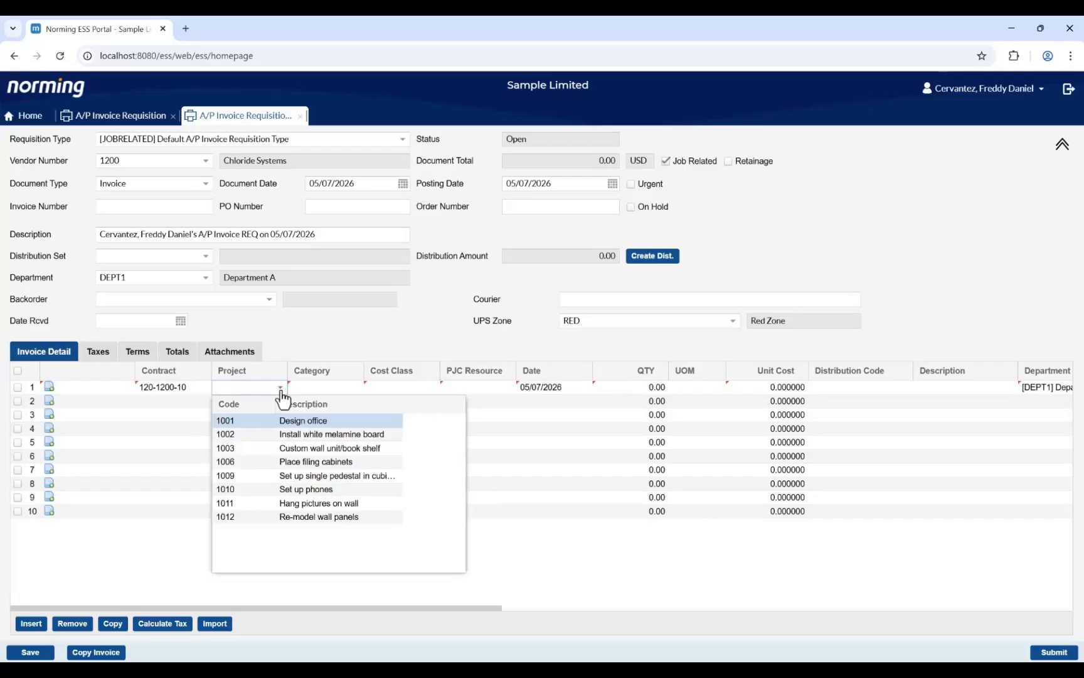
left_click(248, 423)
Choose the MGTLABOR category and the first listed PJC resource for detail line 1, and open its quantity for entry.
left_click(312, 387)
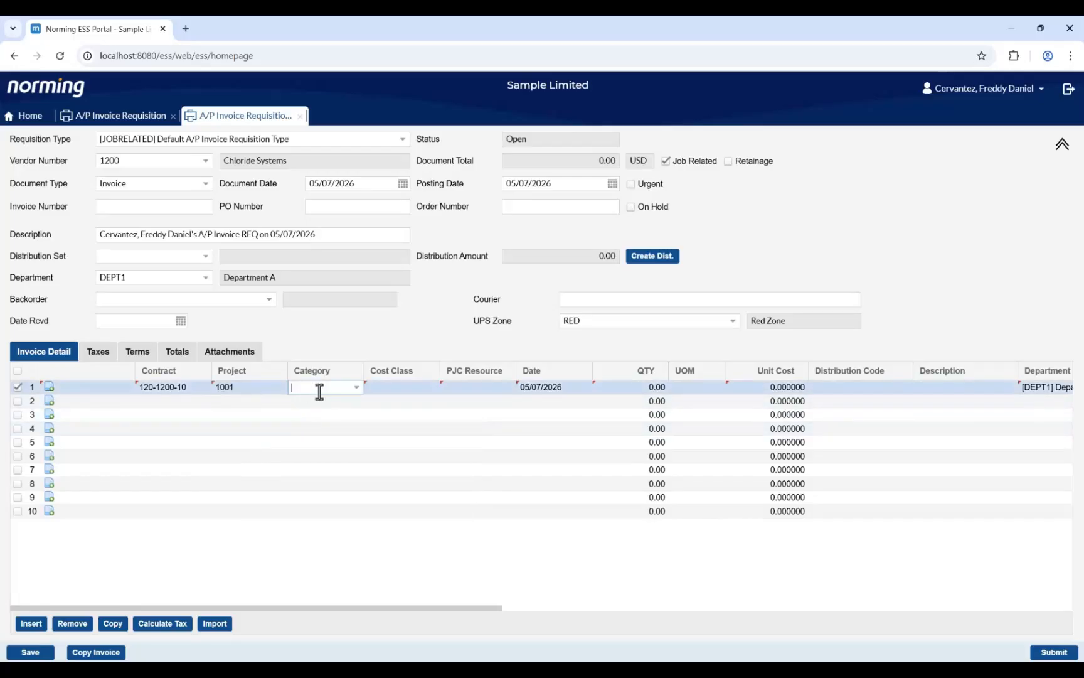
left_click(356, 387)
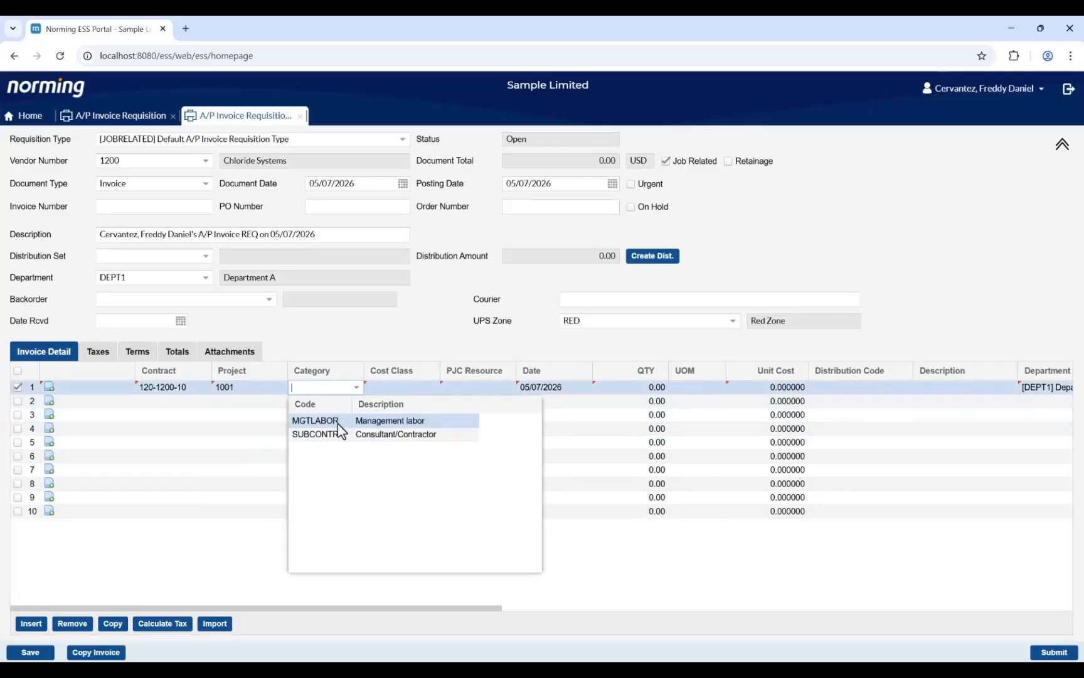
left_click(337, 422)
left_click(500, 387)
left_click(508, 388)
left_click(467, 423)
left_click(627, 387)
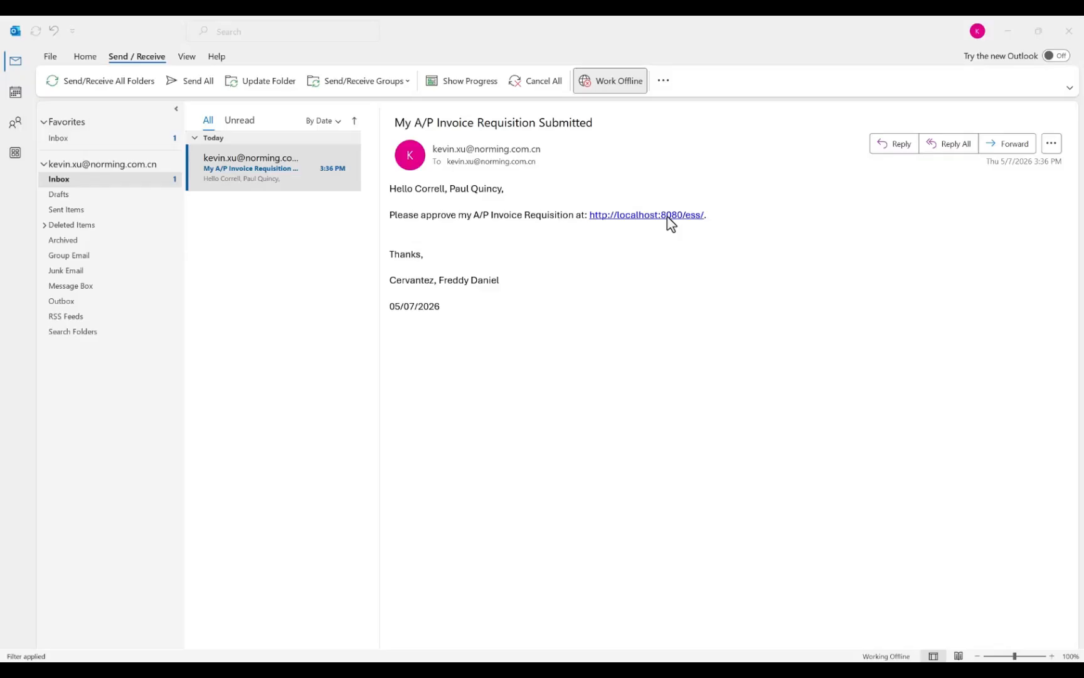
Follow the portal link in the approval request e-mail in Outlook and sign in with user ID DEPTMGR1.
left_click(668, 216)
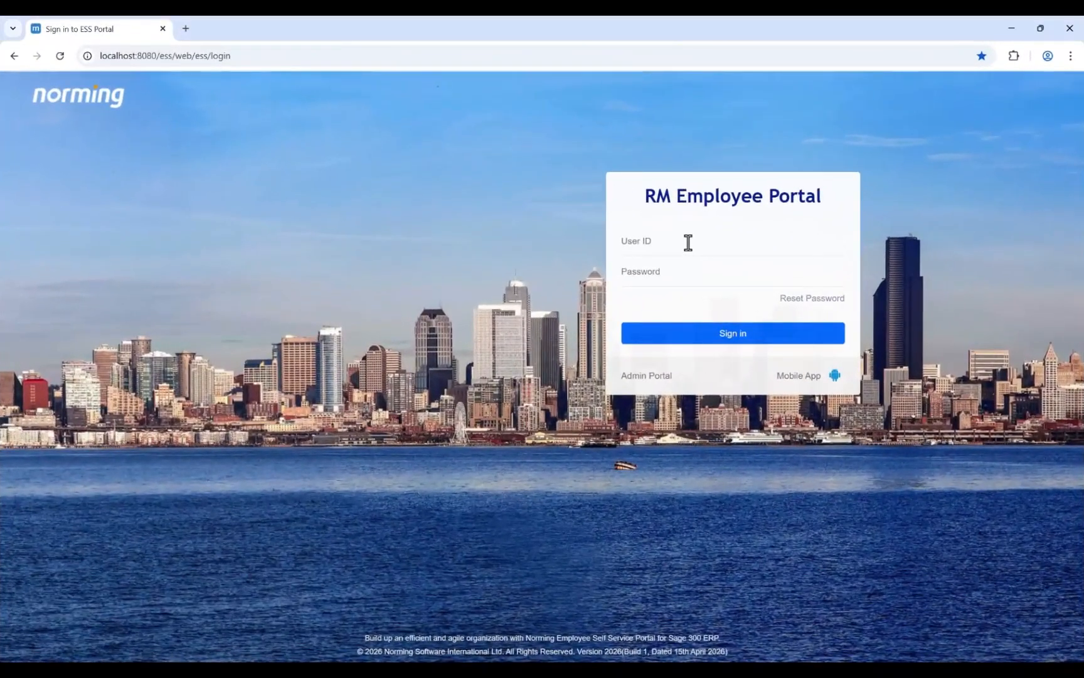
type("DEPTMGR1")
key("Return")
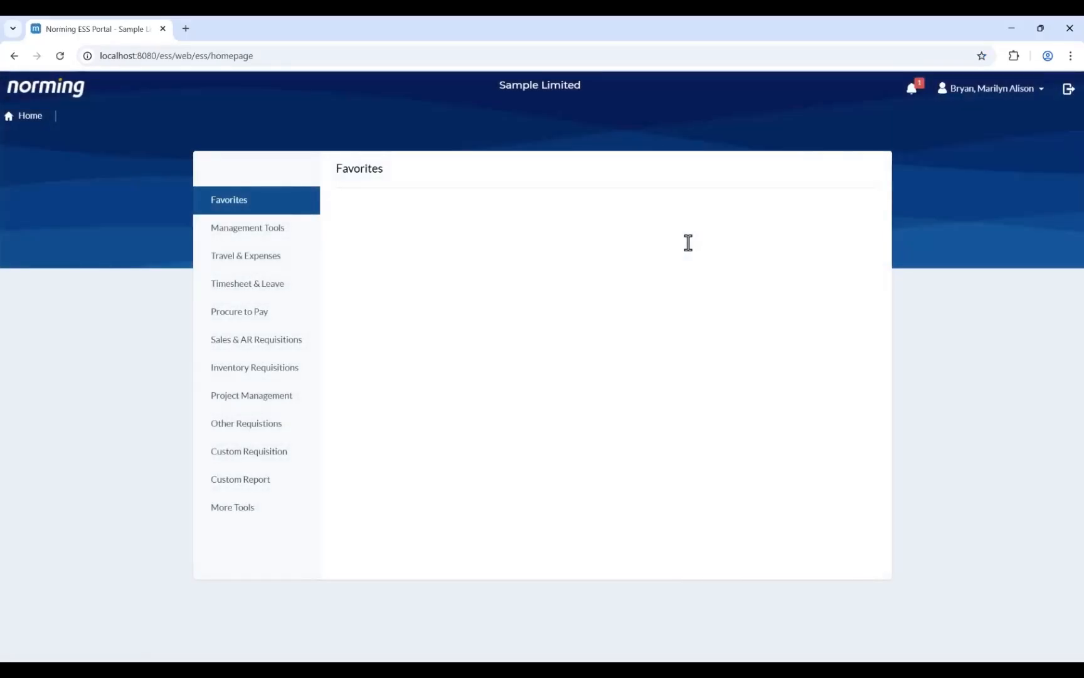
Open A/P invoice requisition IN0507 from the manager's To Approve List.
left_click(216, 230)
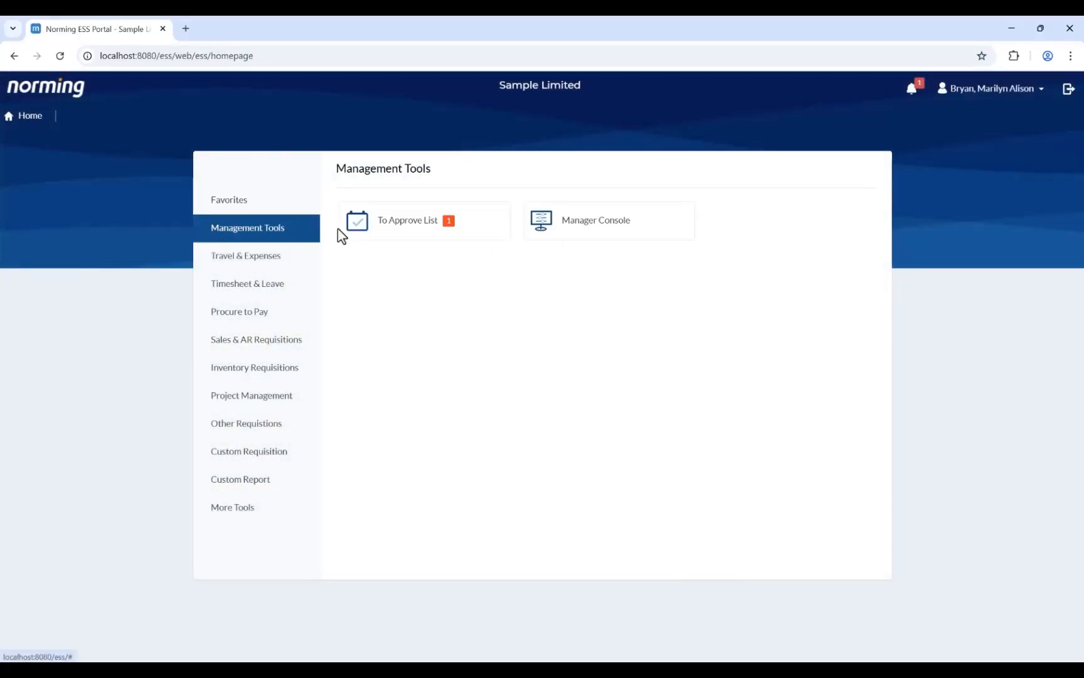
left_click(402, 238)
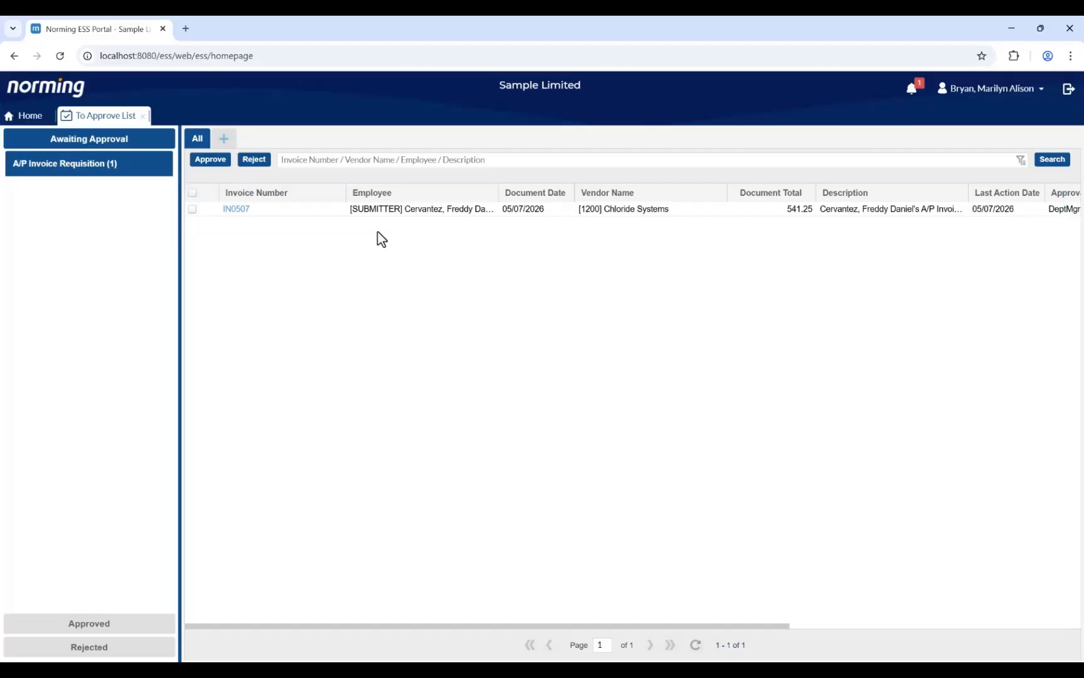
left_click(237, 209)
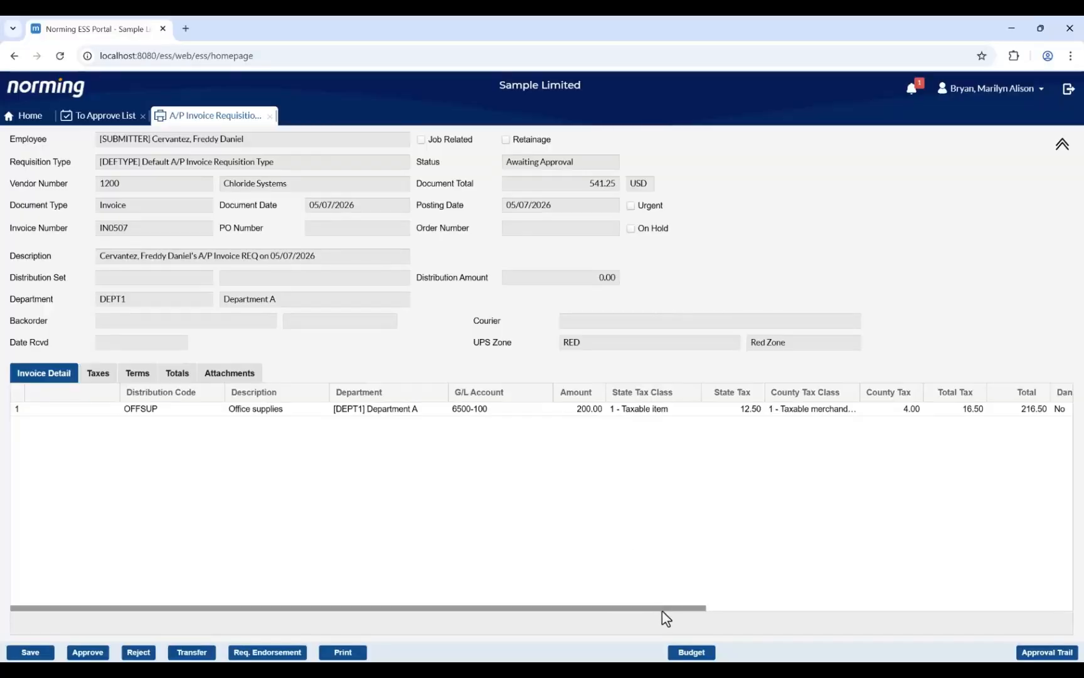
Review the requisition's G/L account period and year-to-date budget, and inspect the attached INV04.pdf.
left_click(691, 652)
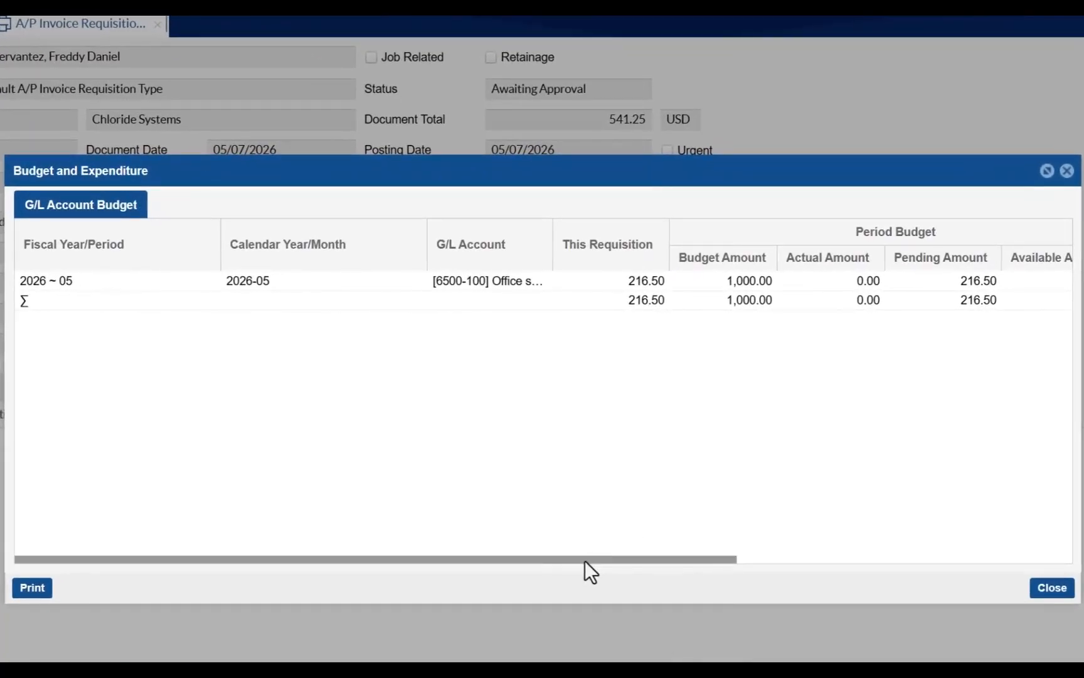
left_click_drag(584, 559, 937, 548)
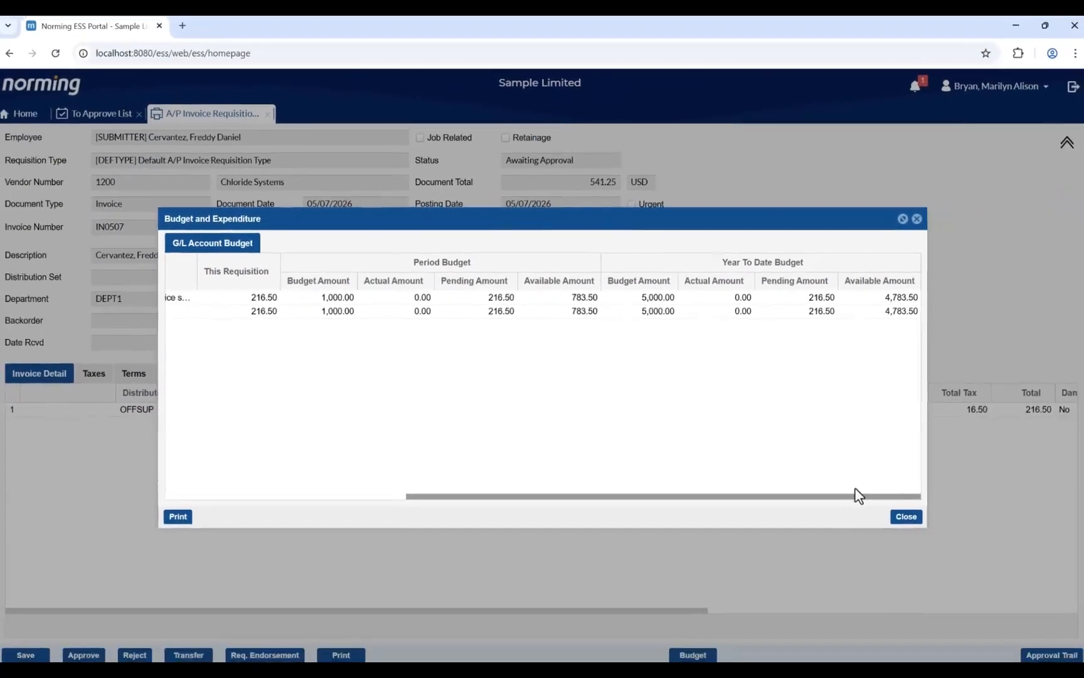
left_click(913, 220)
left_click(230, 375)
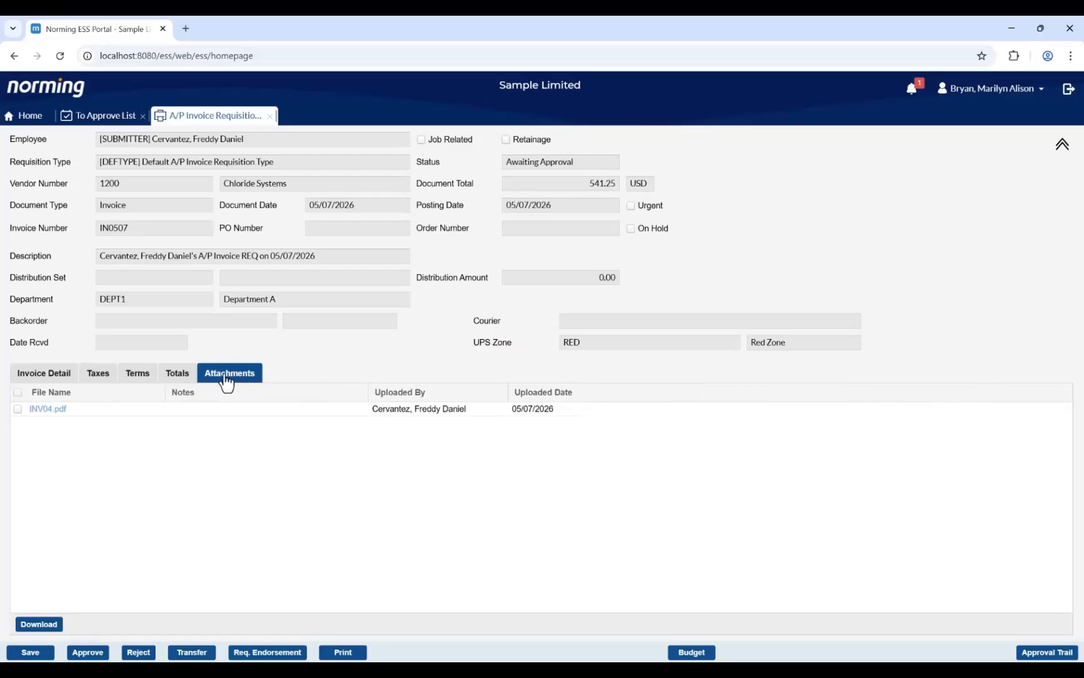
left_click(61, 409)
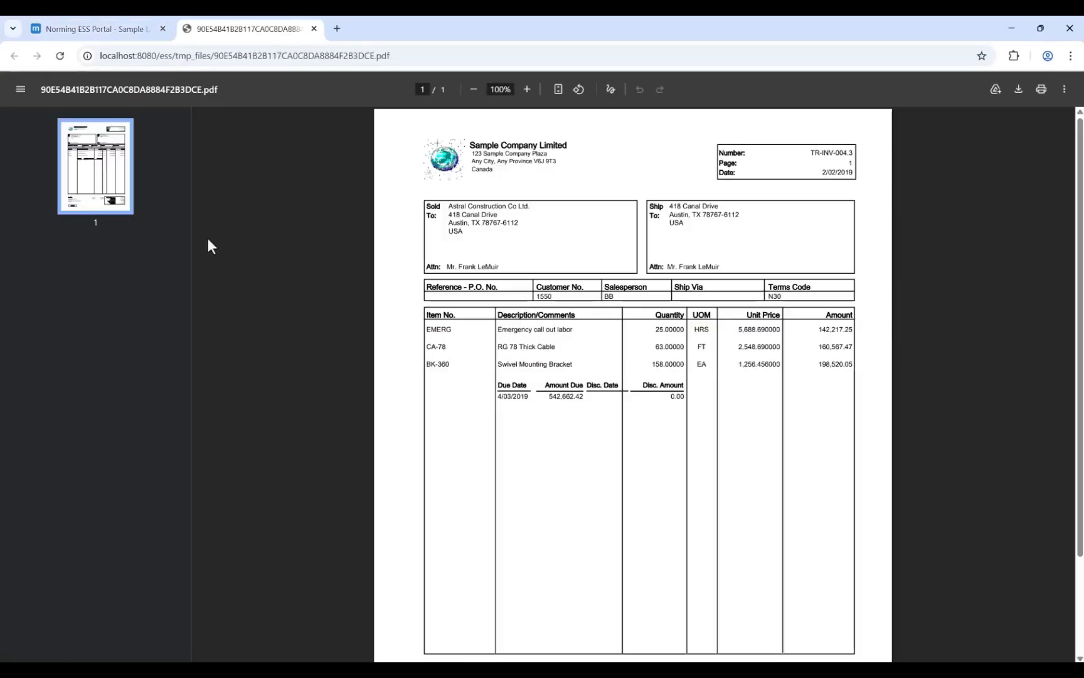
left_click(314, 29)
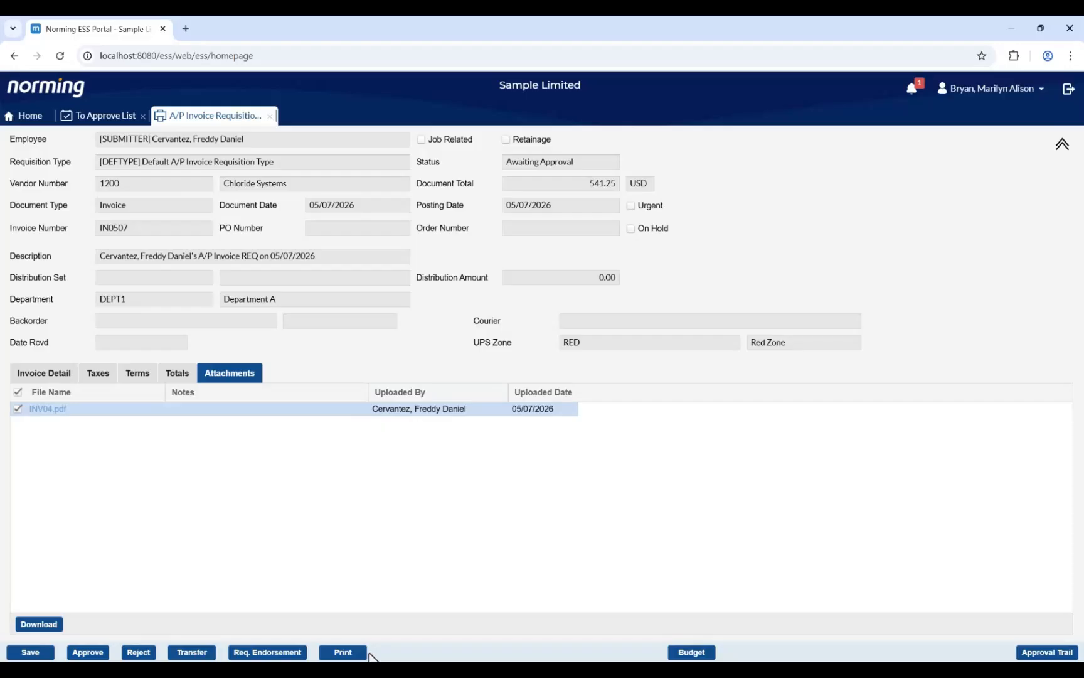
Approve the requisition with the comment "approved".
left_click(96, 655)
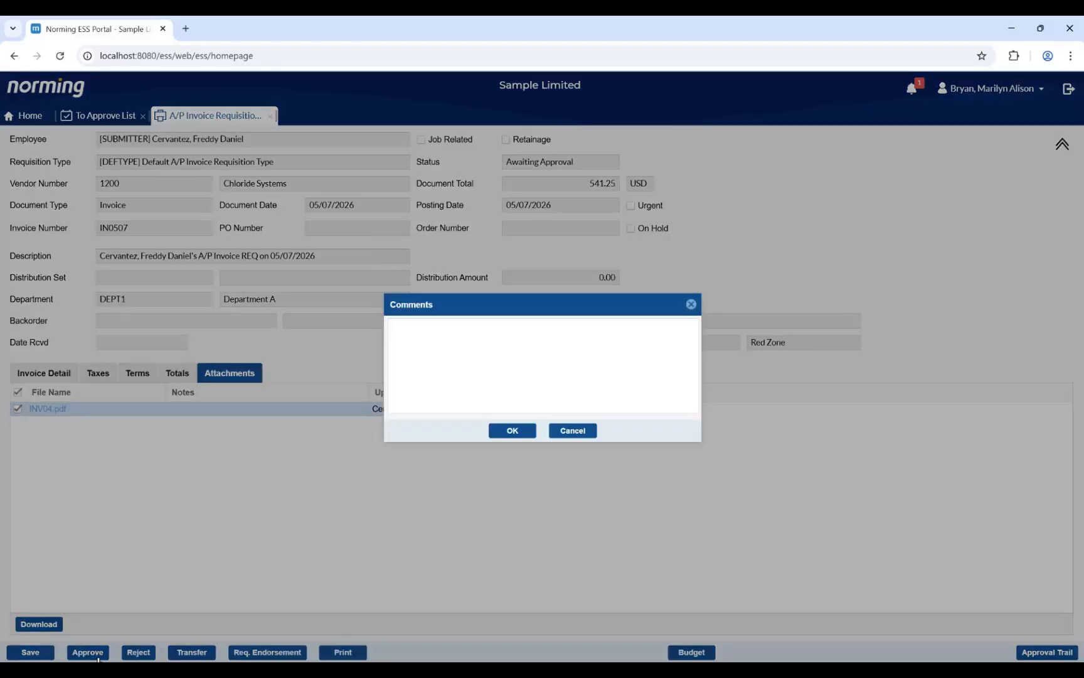
left_click(480, 349)
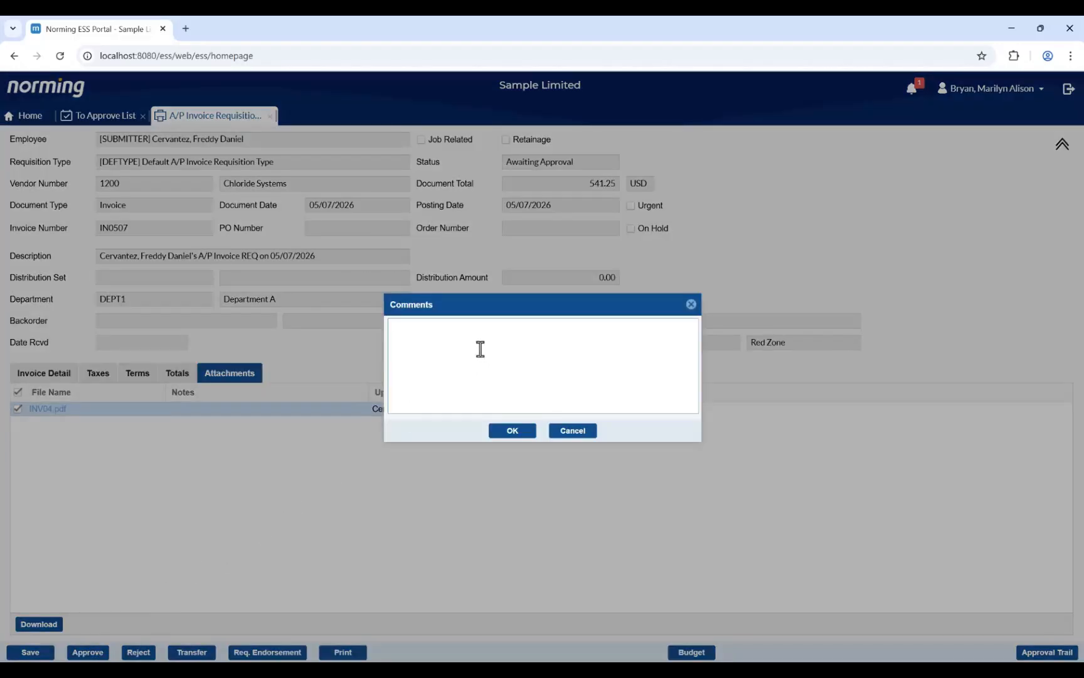
type("approved")
left_click(512, 430)
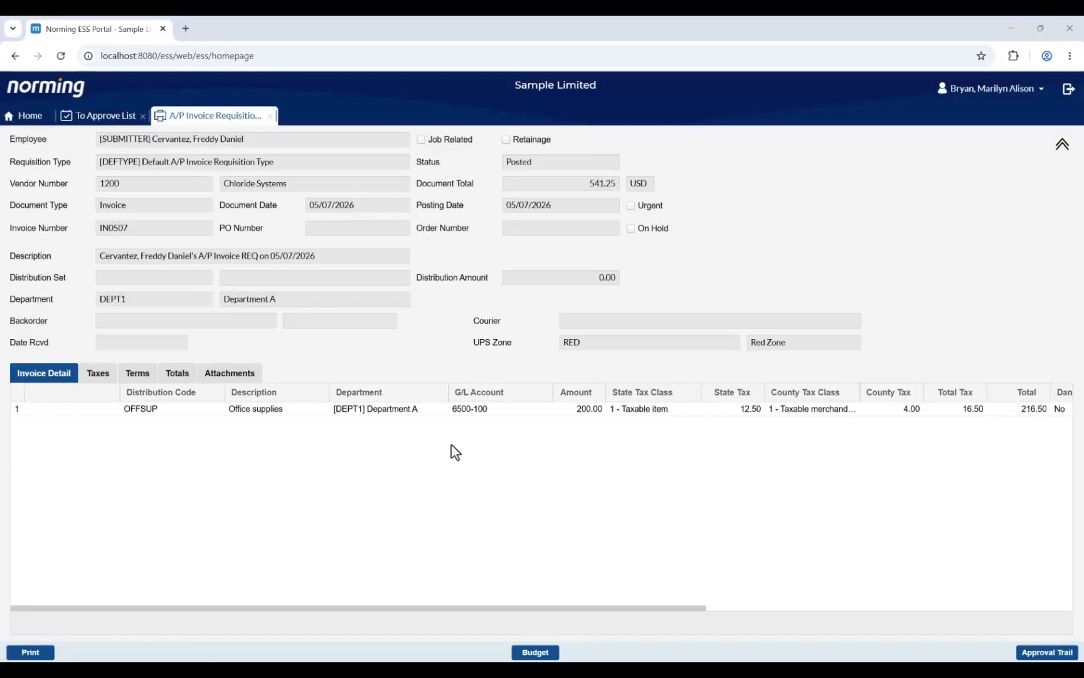
Check the requisition's approval trail after approval, reopening IN0507 from the list of approved A/P invoice requisitions.
left_click(1034, 653)
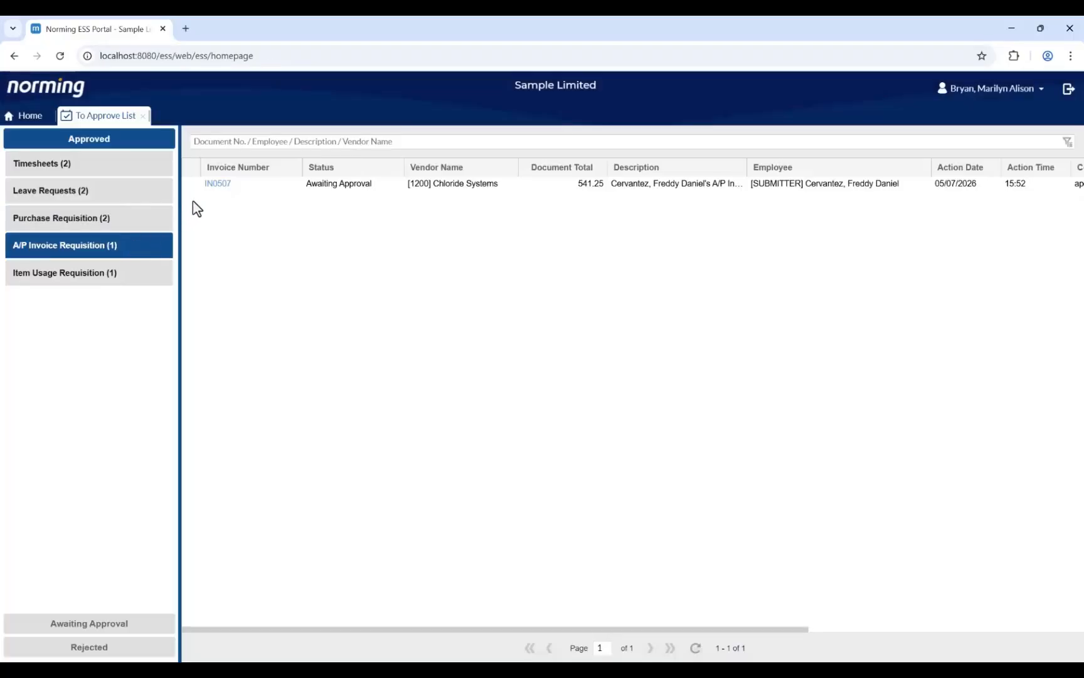
left_click(213, 185)
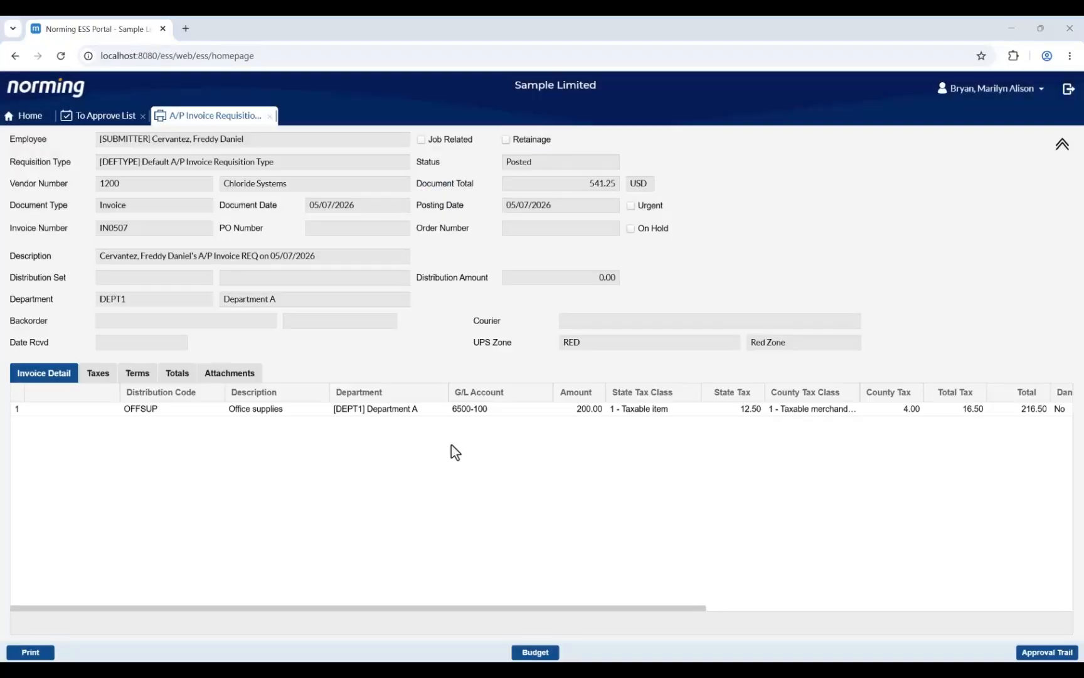
left_click(1032, 653)
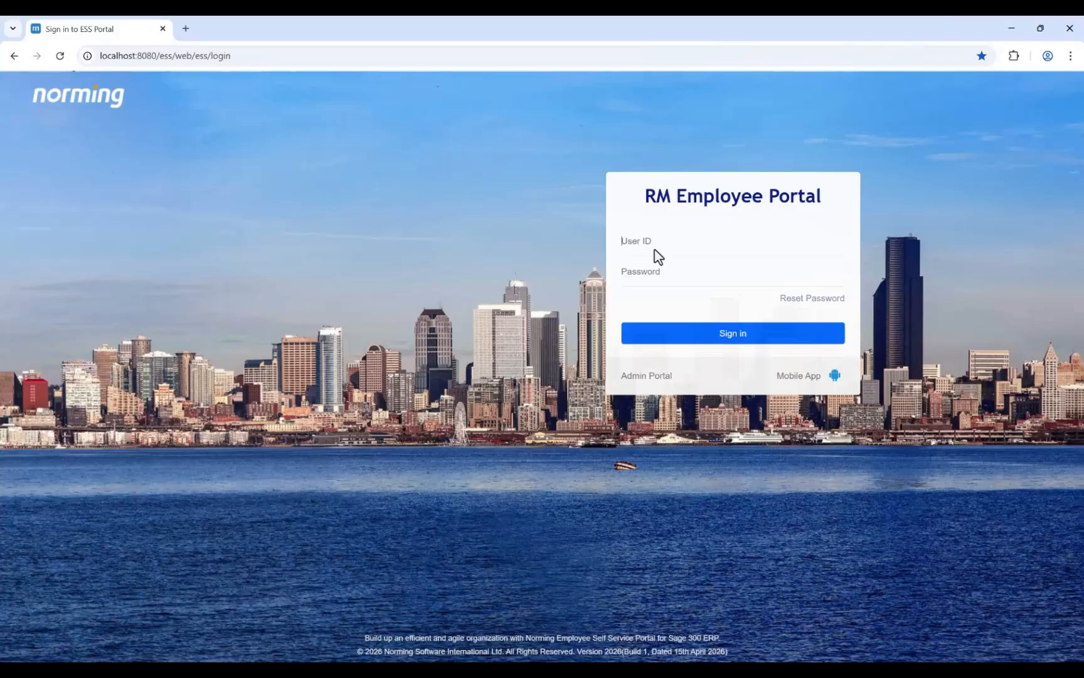
Sign in to the portal as the second department manager, DEPTMGR2, and show the management tools.
type("DEPTMGR2")
key("Return")
left_click(308, 238)
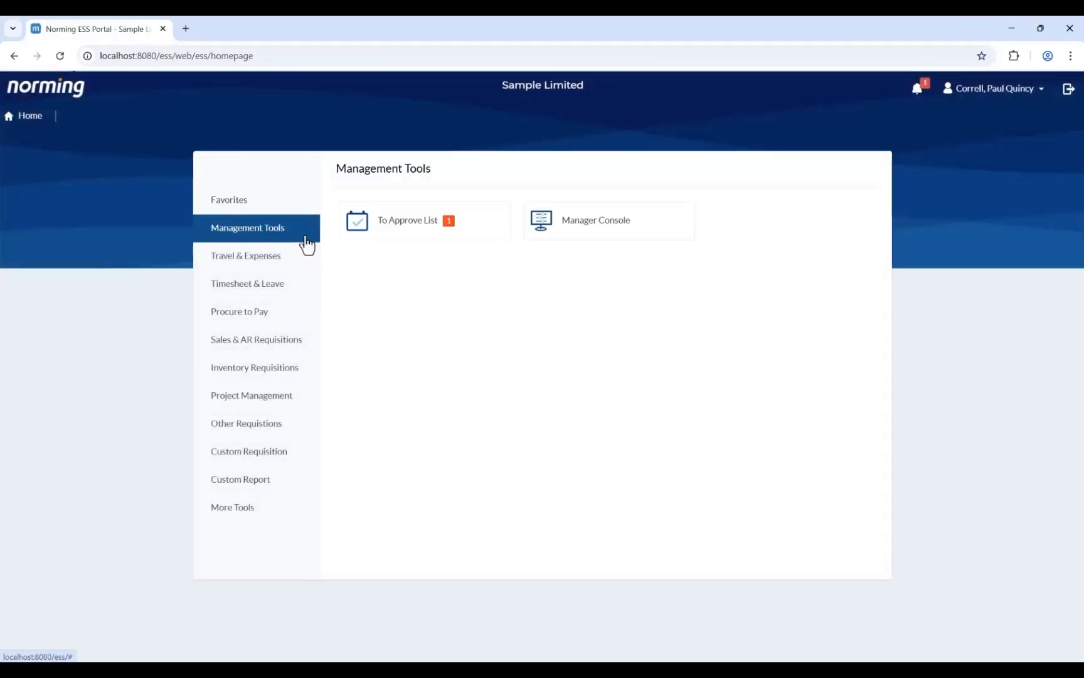
Open requisition IN0507 from the A/P invoice requisitions awaiting approval and review its G/L account period and year-to-date budget.
left_click(425, 225)
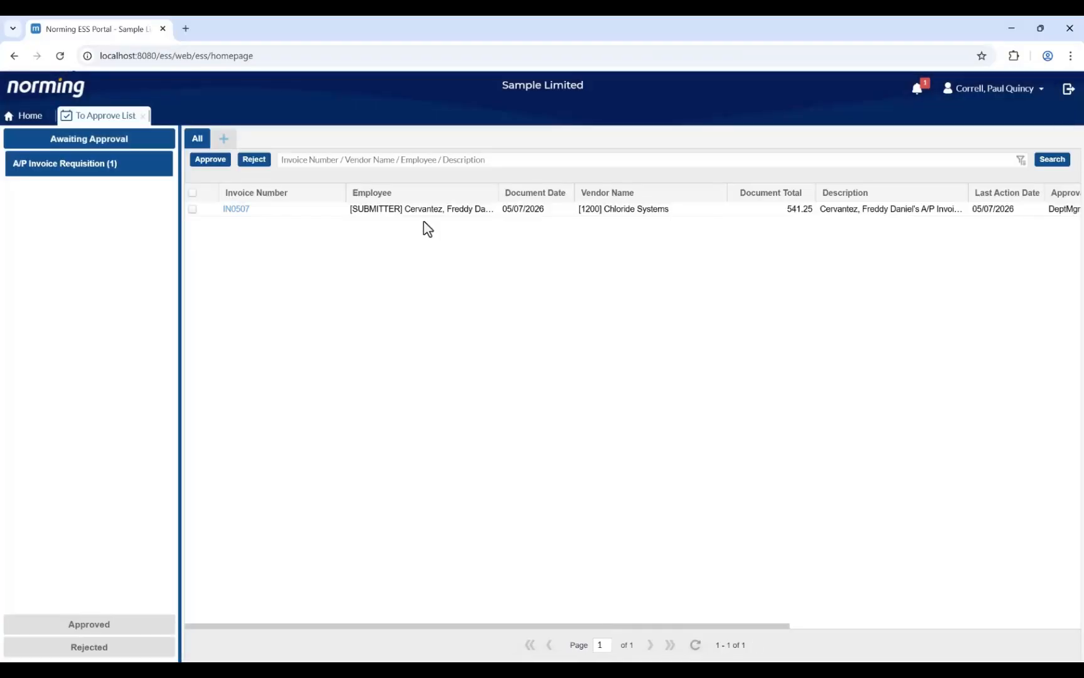
left_click(240, 211)
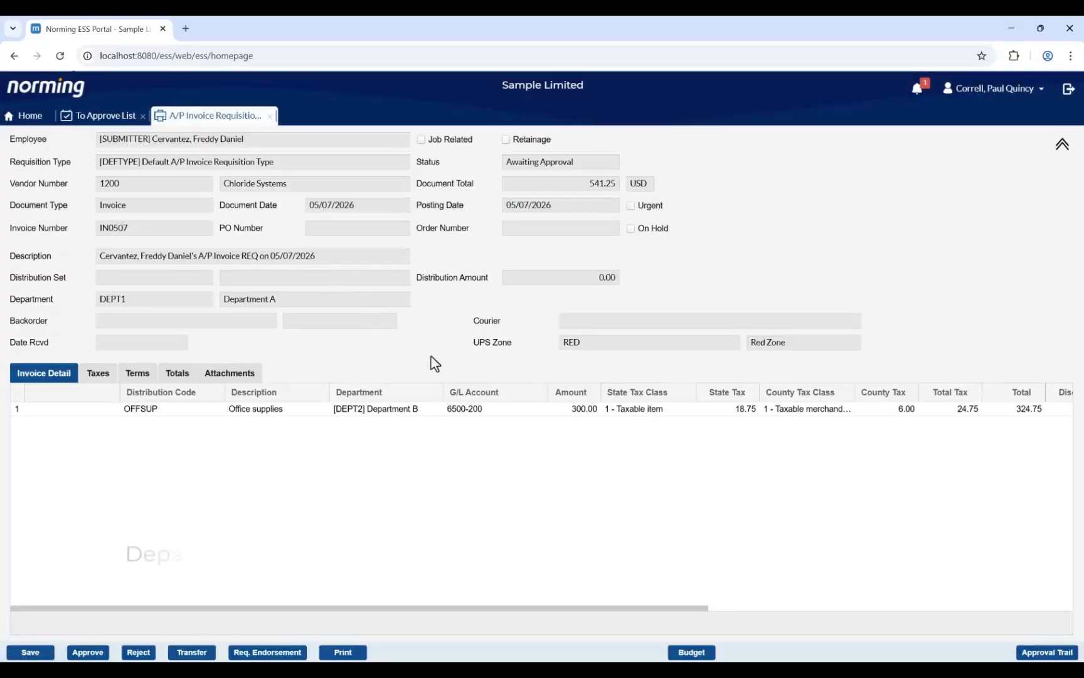
left_click(690, 652)
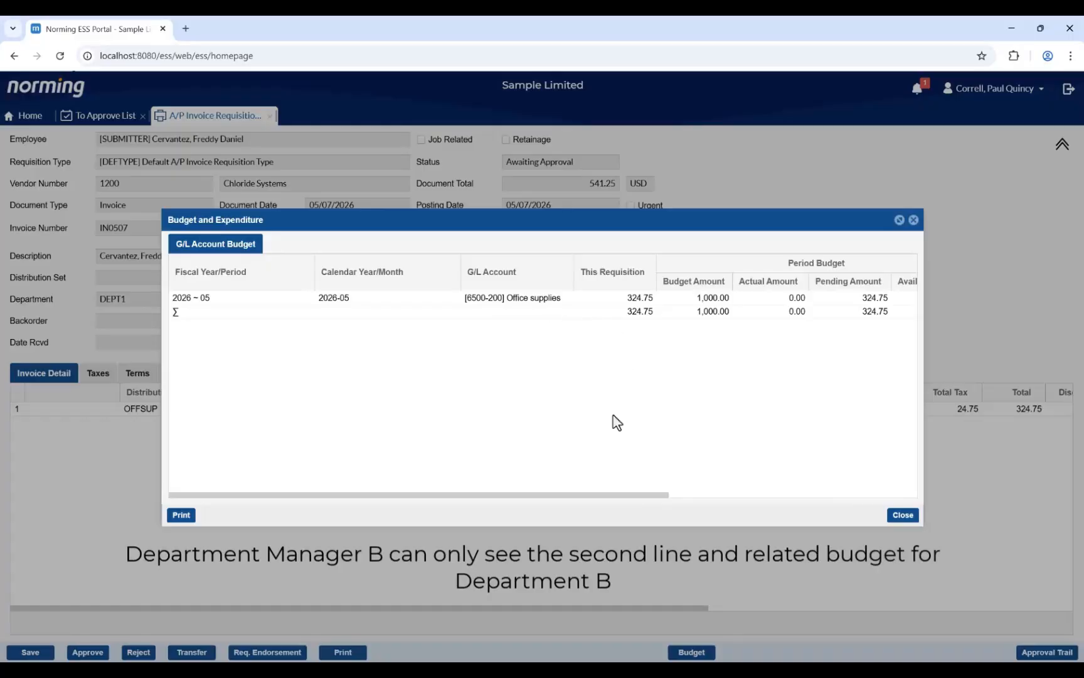
left_click_drag(544, 495, 832, 482)
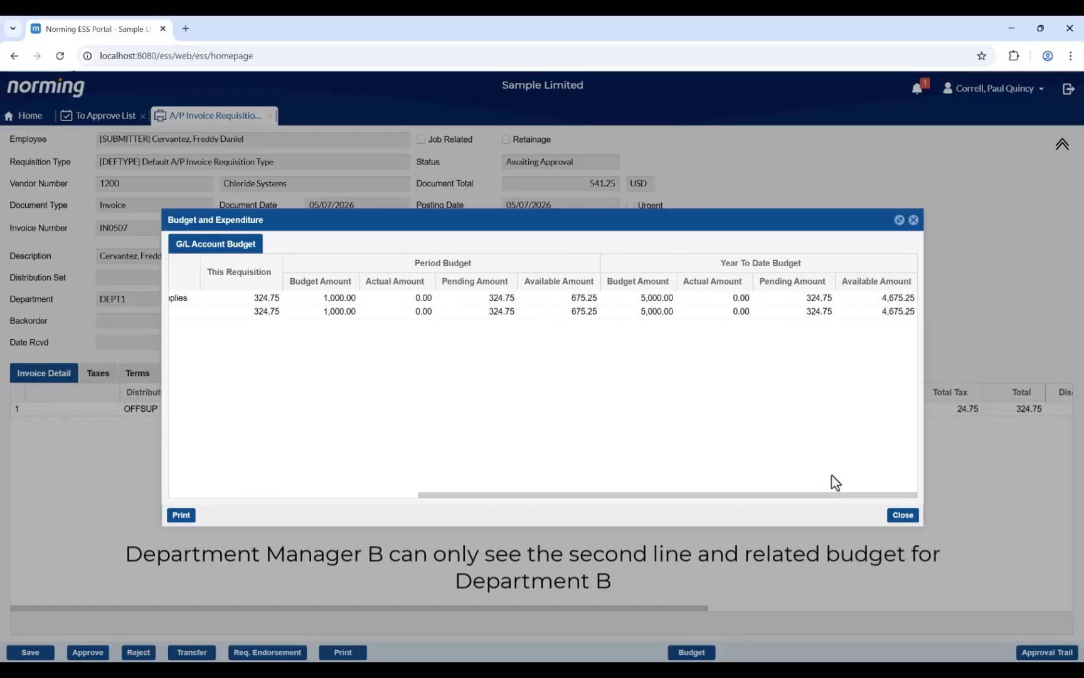
left_click(913, 220)
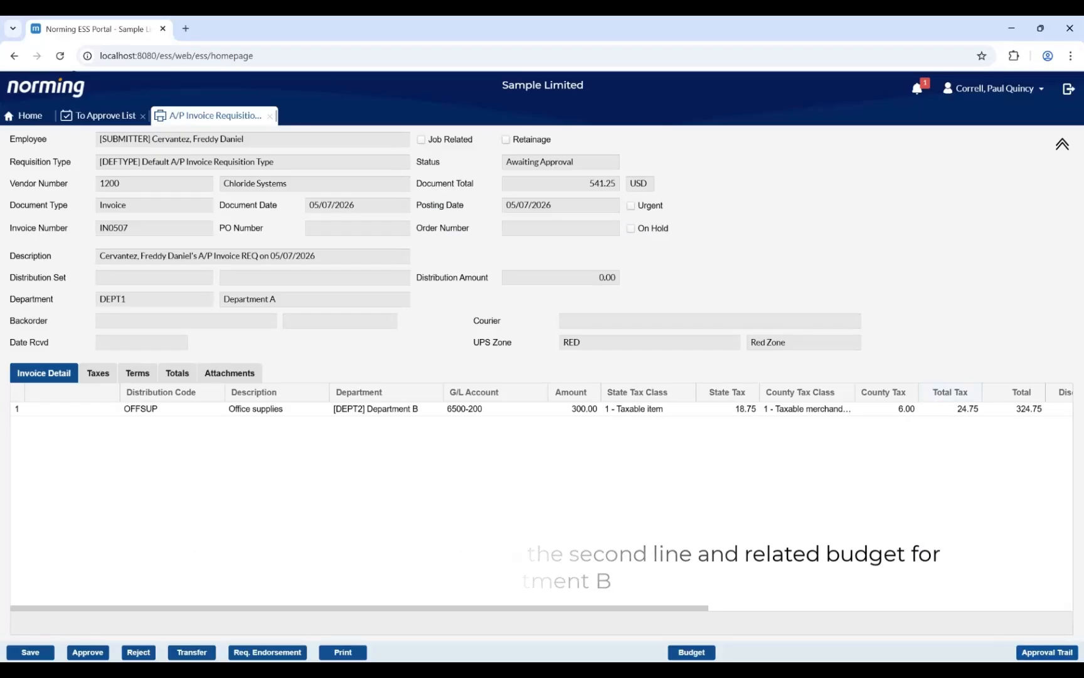
Review the requisition's approval trail and its full approval path diagram.
left_click(1045, 652)
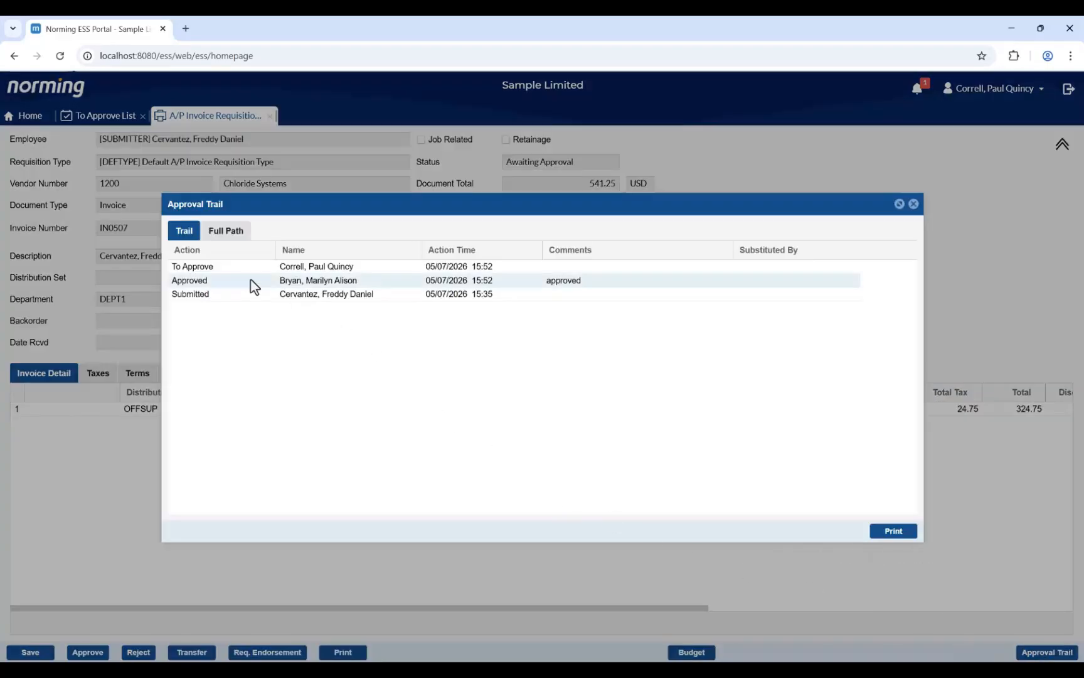
left_click(232, 236)
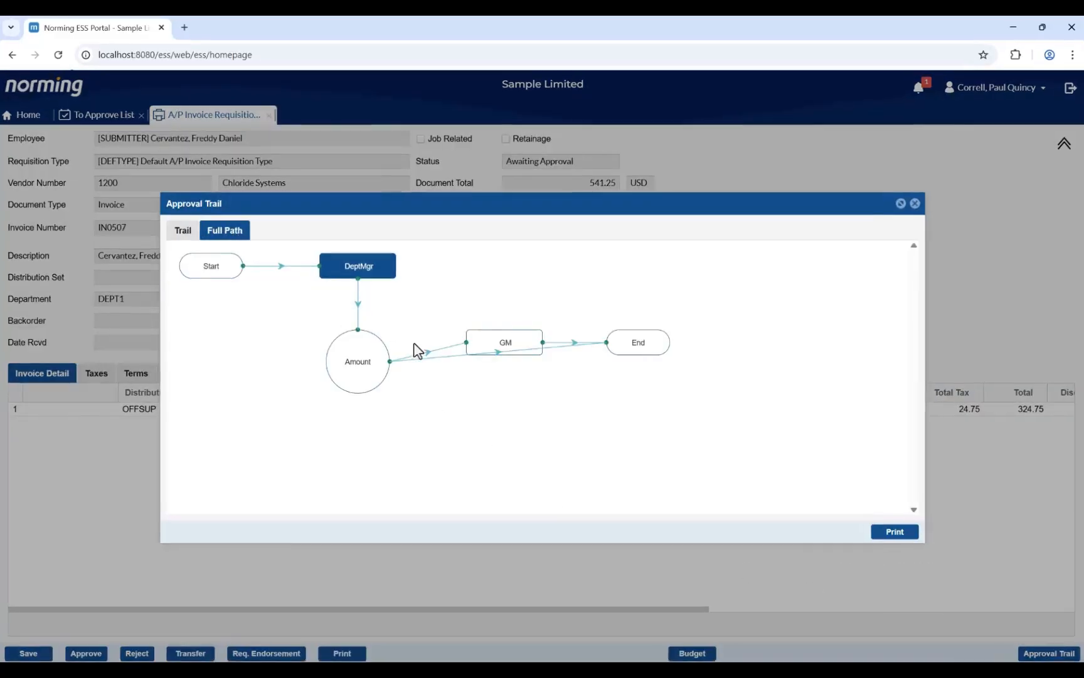
mouse_move(369, 385)
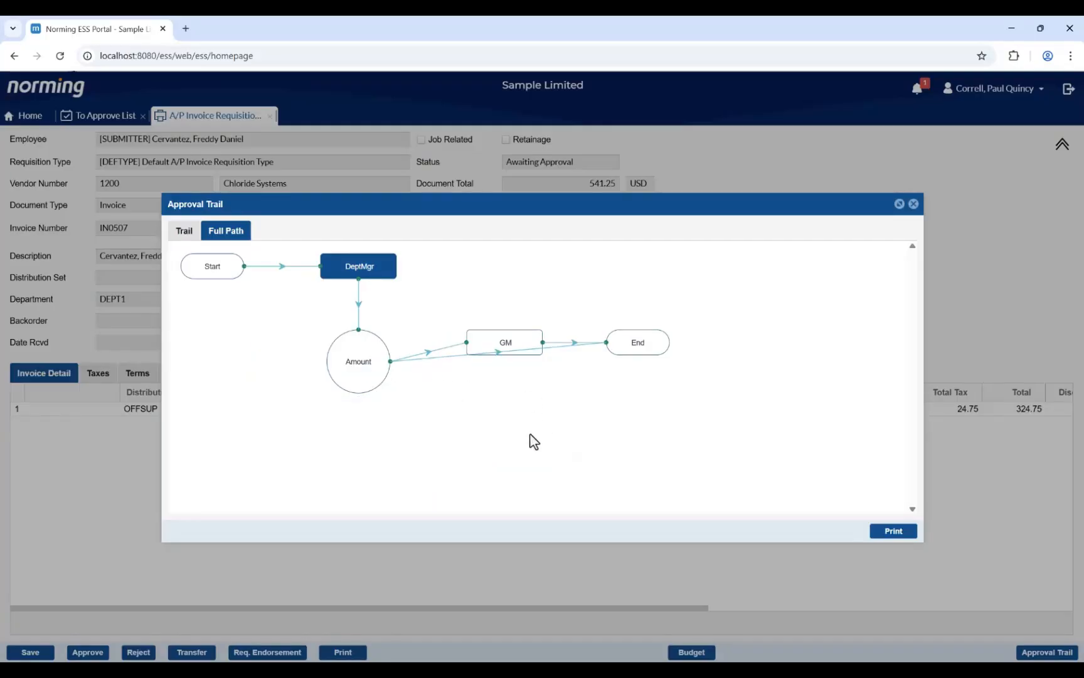
left_click(913, 204)
Approve requisition IN0507 as the second department manager with the comment "approved".
left_click(87, 652)
left_click(524, 362)
type("approved")
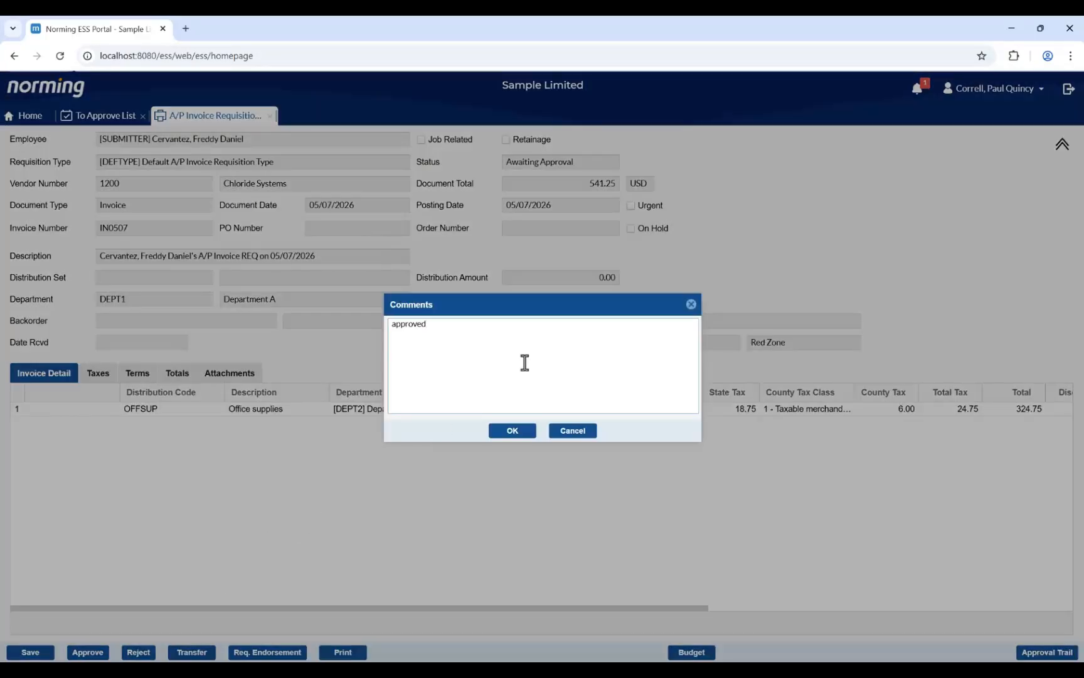
left_click(512, 430)
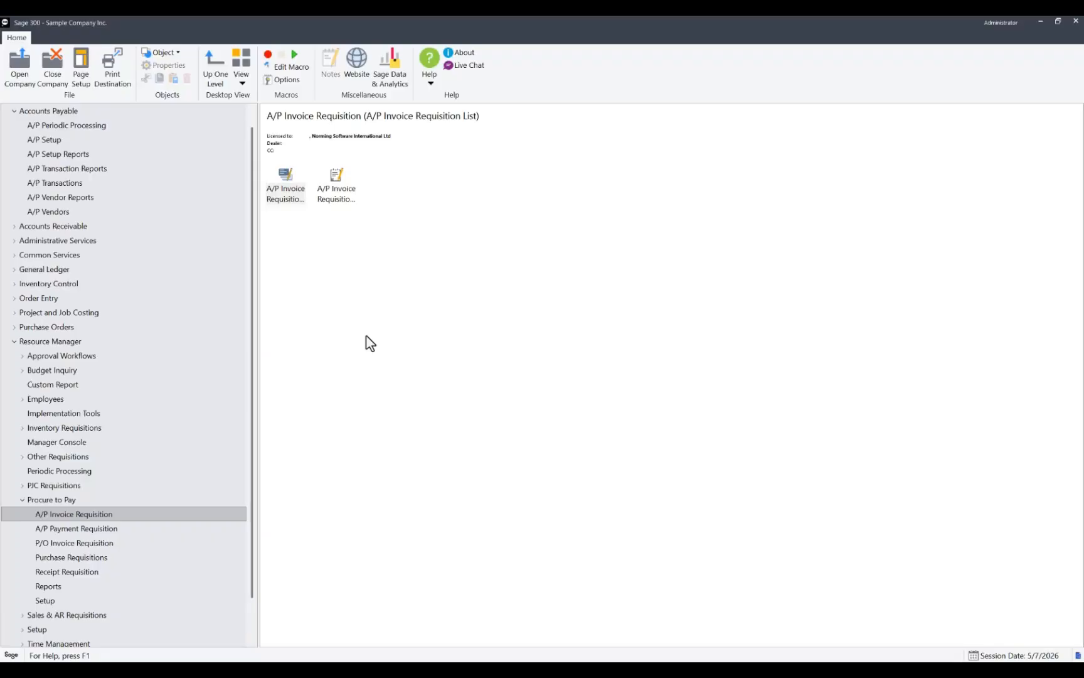
Switch to Sage 300, open approved requisition IN0507 from the A/P Invoice Requisition List and examine its distribution lines.
left_click(288, 196)
double_click(287, 196)
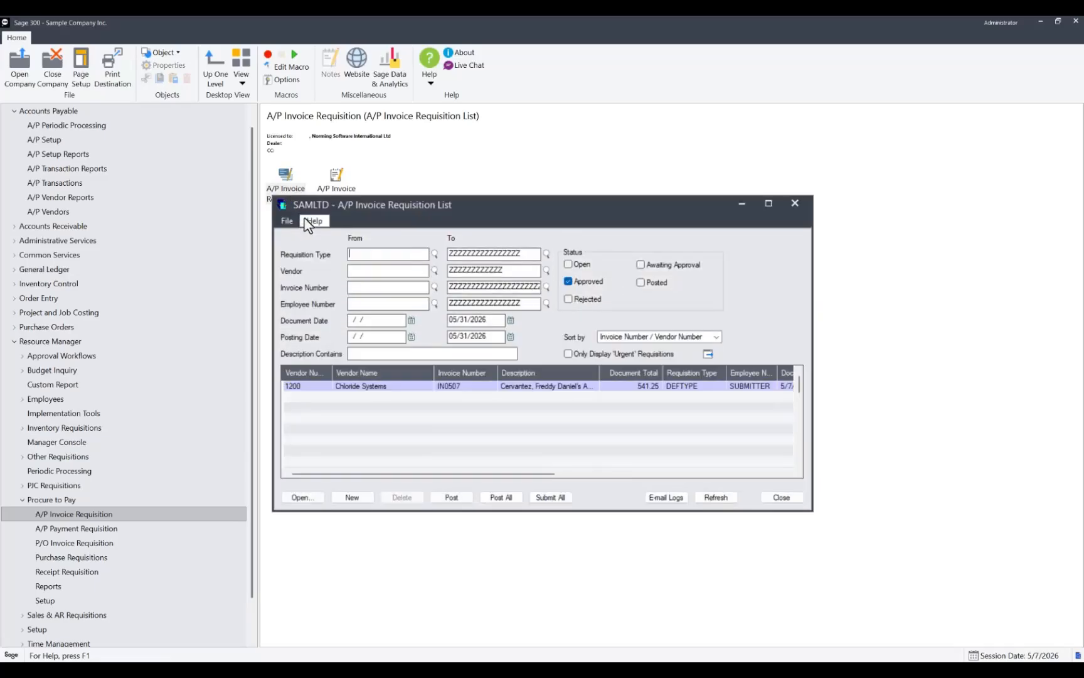
left_click(360, 387)
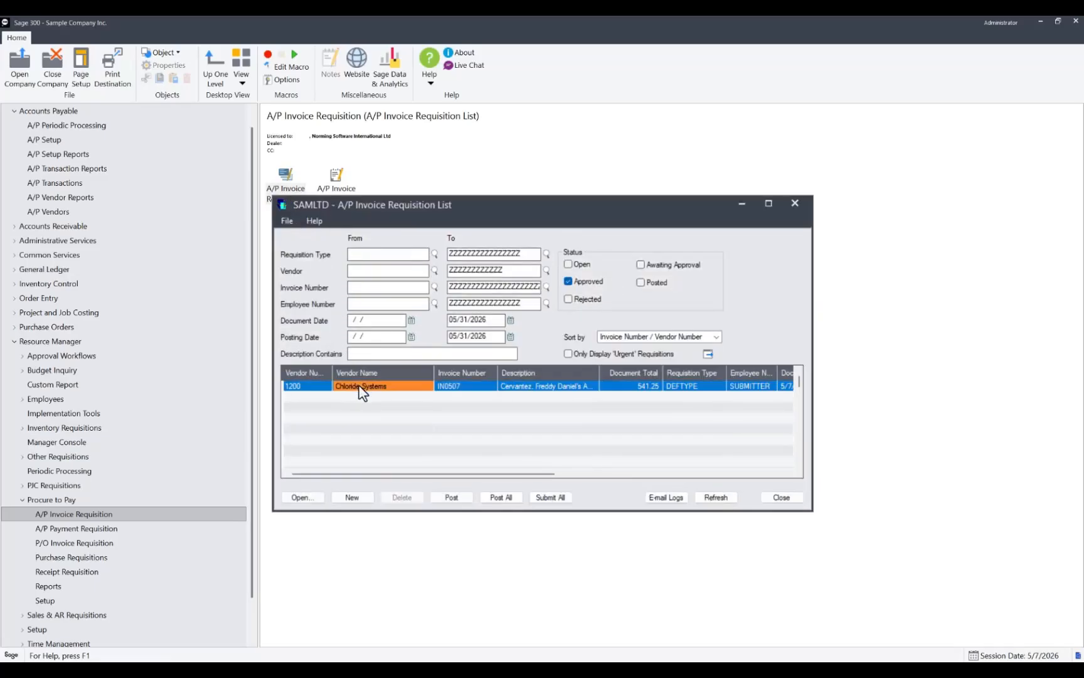
left_click(319, 500)
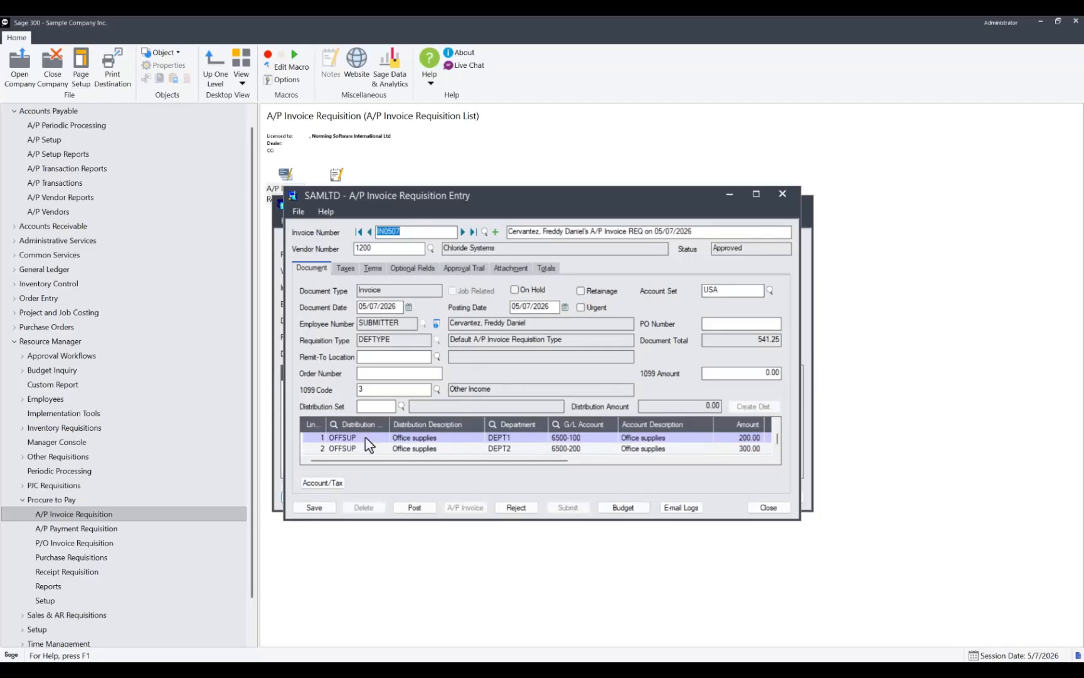
left_click_drag(371, 461, 653, 445)
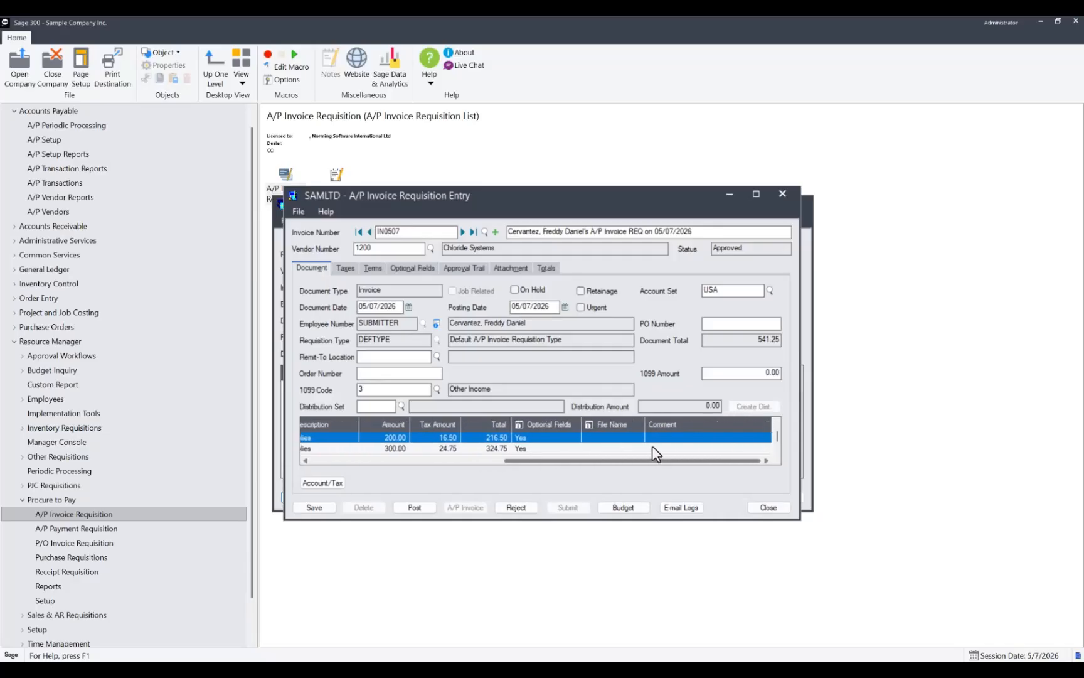
Review the requisition's taxes, terms, optional fields, approval trail and totals, and inspect the attached INV04.pdf.
left_click(346, 268)
left_click(372, 268)
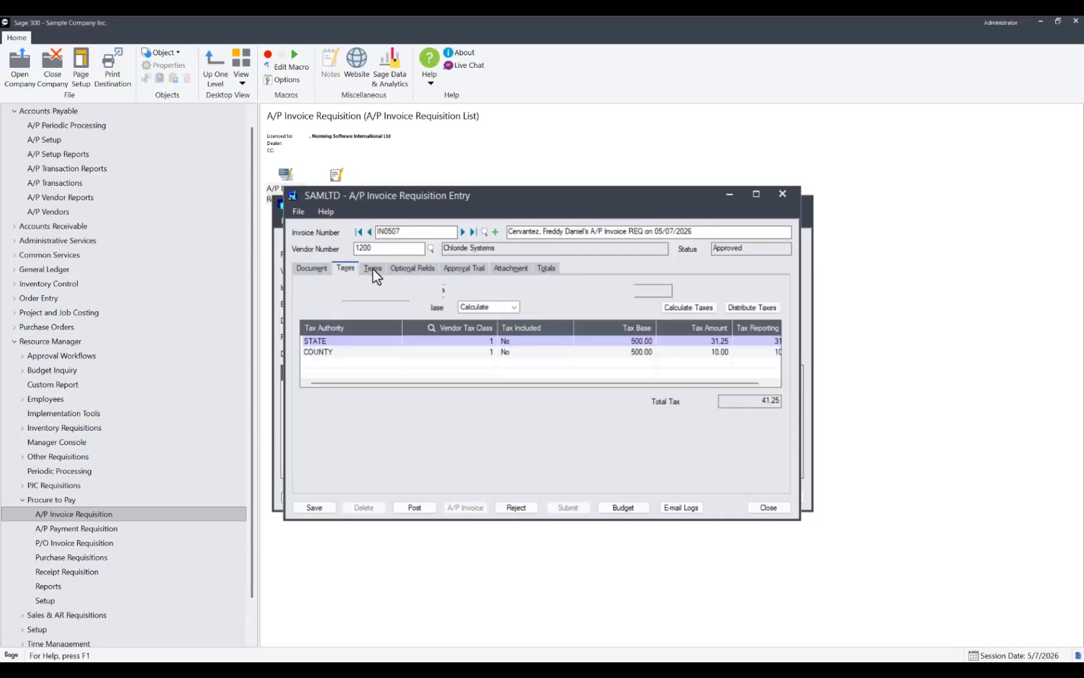
left_click(409, 270)
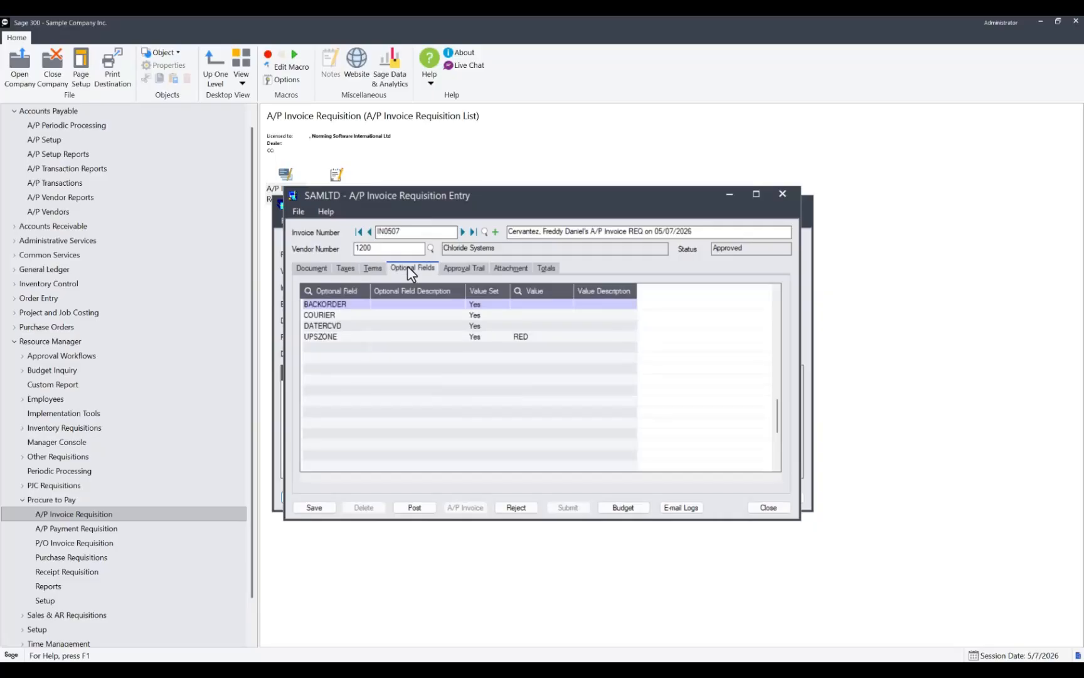
left_click(452, 269)
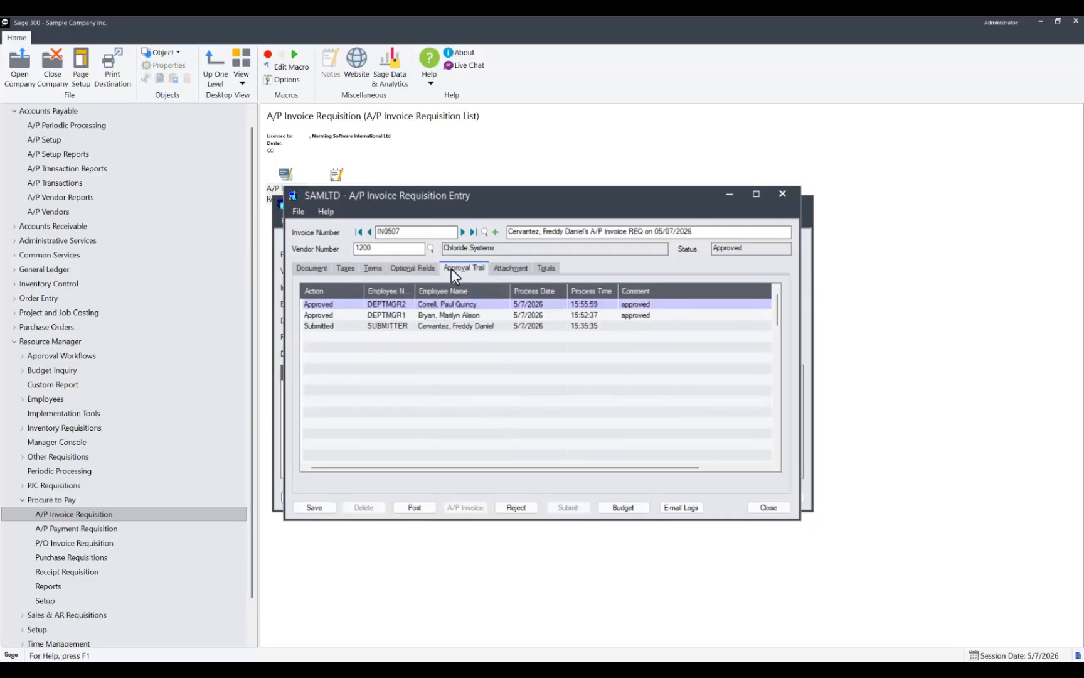
left_click(498, 269)
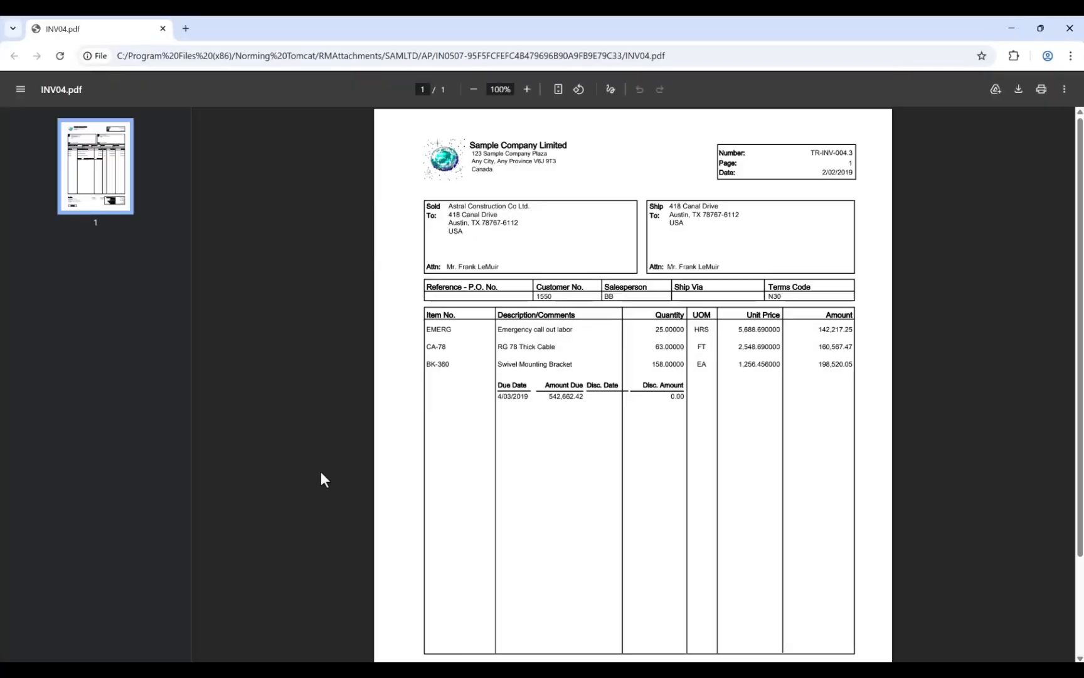
left_click(1070, 28)
left_click(550, 267)
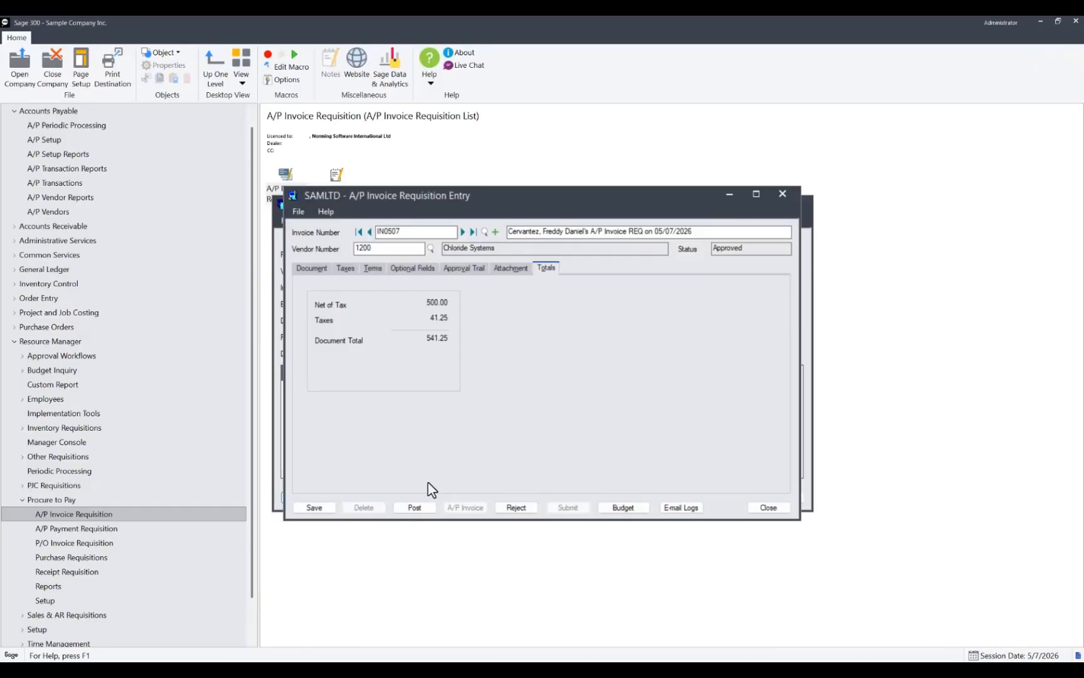
Post A/P invoice requisition IN0507 even though it is not set Ready To Post.
left_click(415, 507)
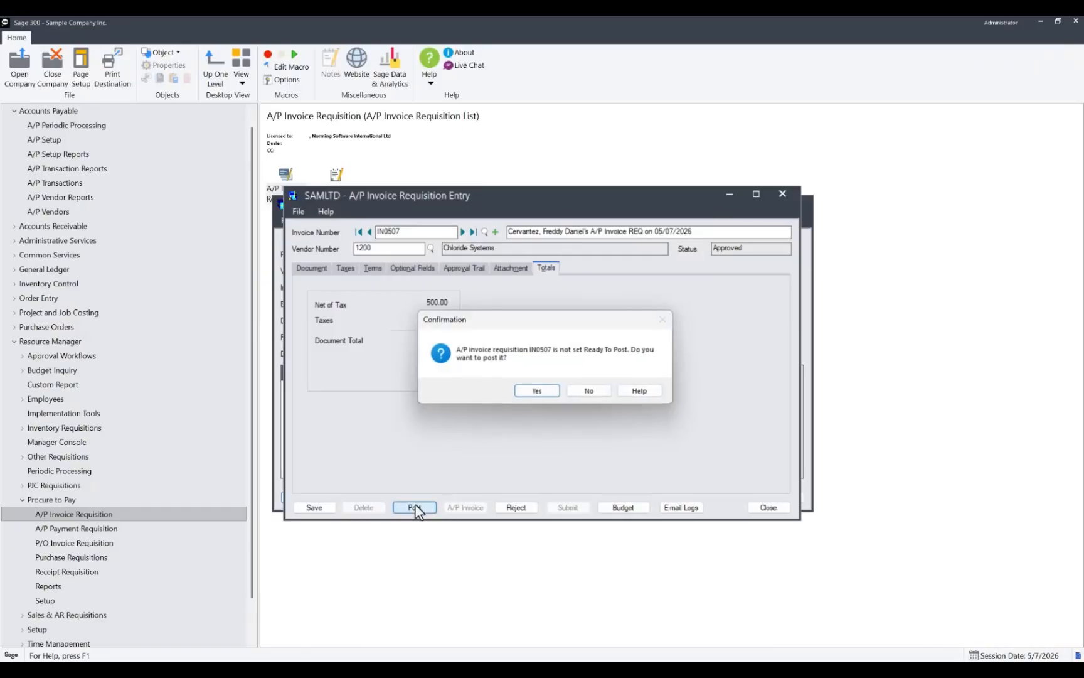
left_click(538, 392)
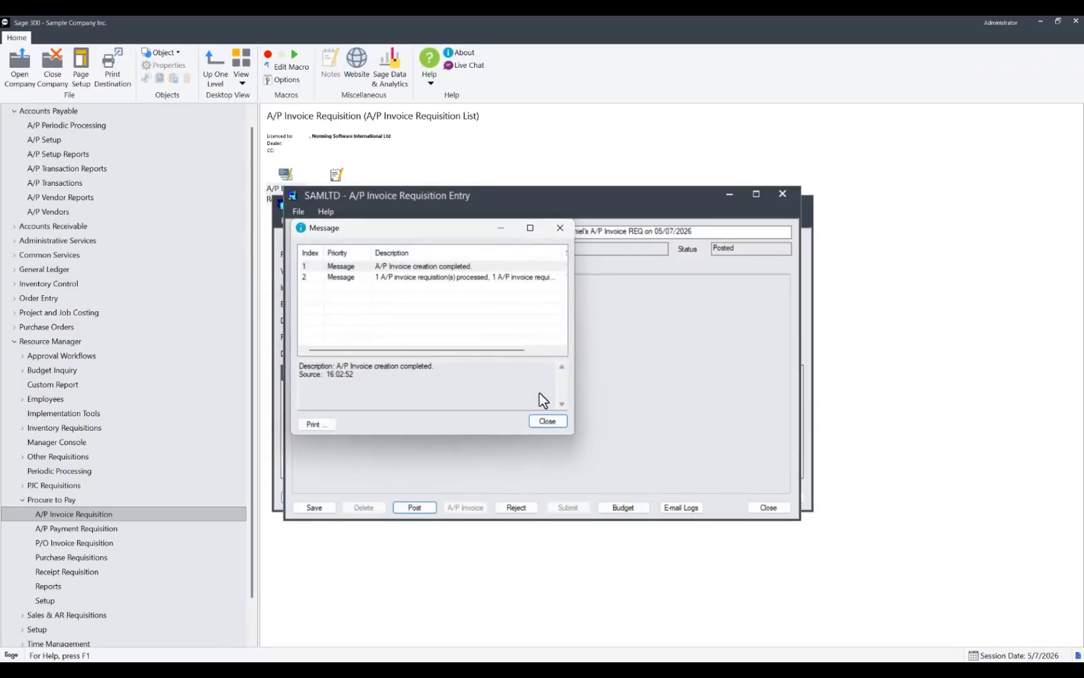
left_click(539, 420)
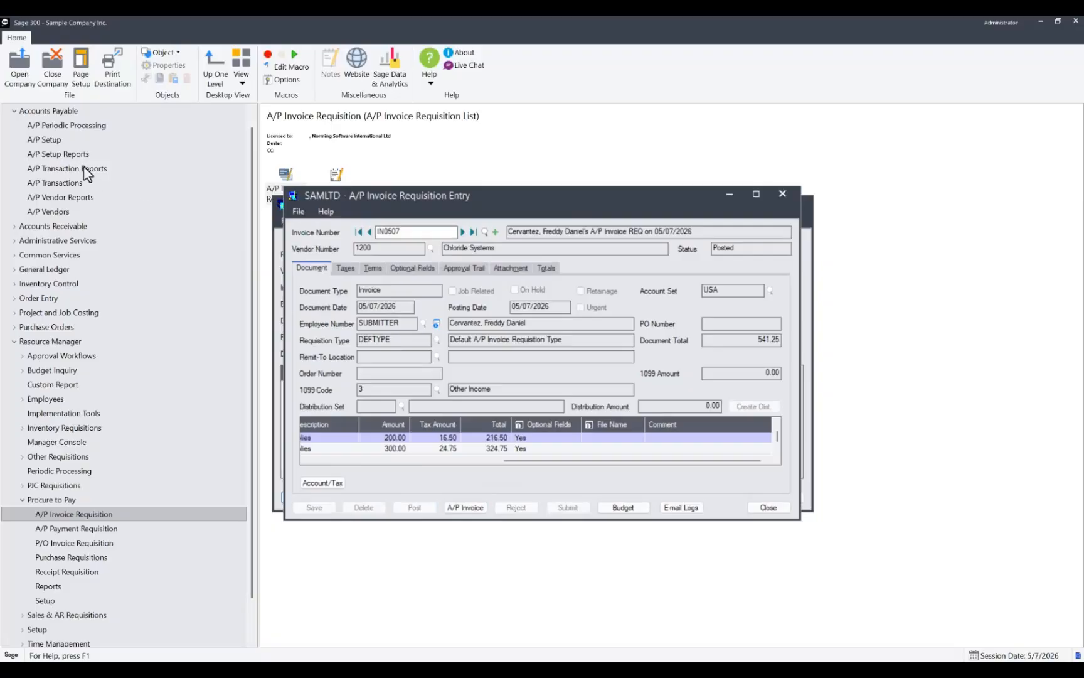
Open batch 29 from the A/P Invoice Batch List, examine the invoice entry's distribution lines and drill down from the entry.
left_click(66, 183)
double_click(283, 196)
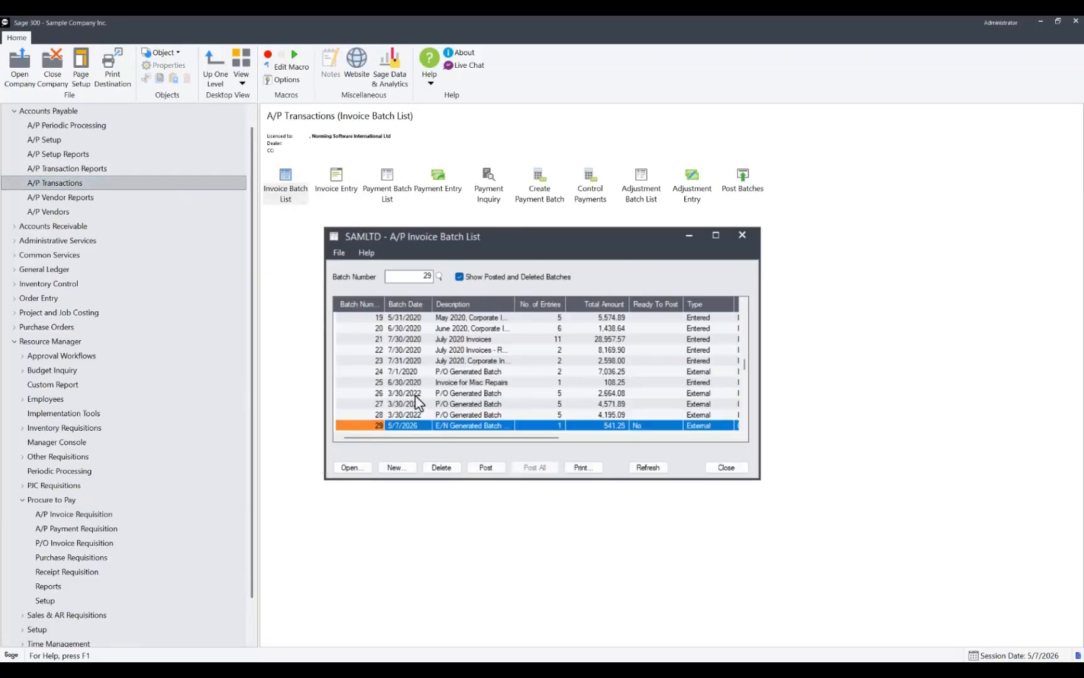
double_click(382, 426)
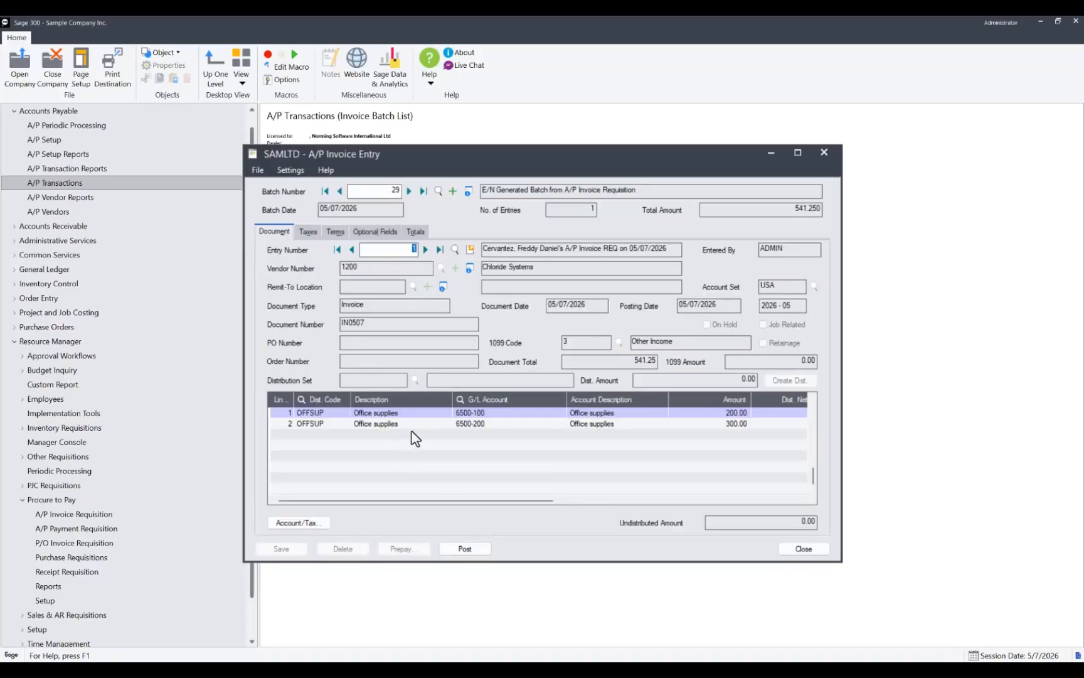
left_click_drag(355, 501, 638, 490)
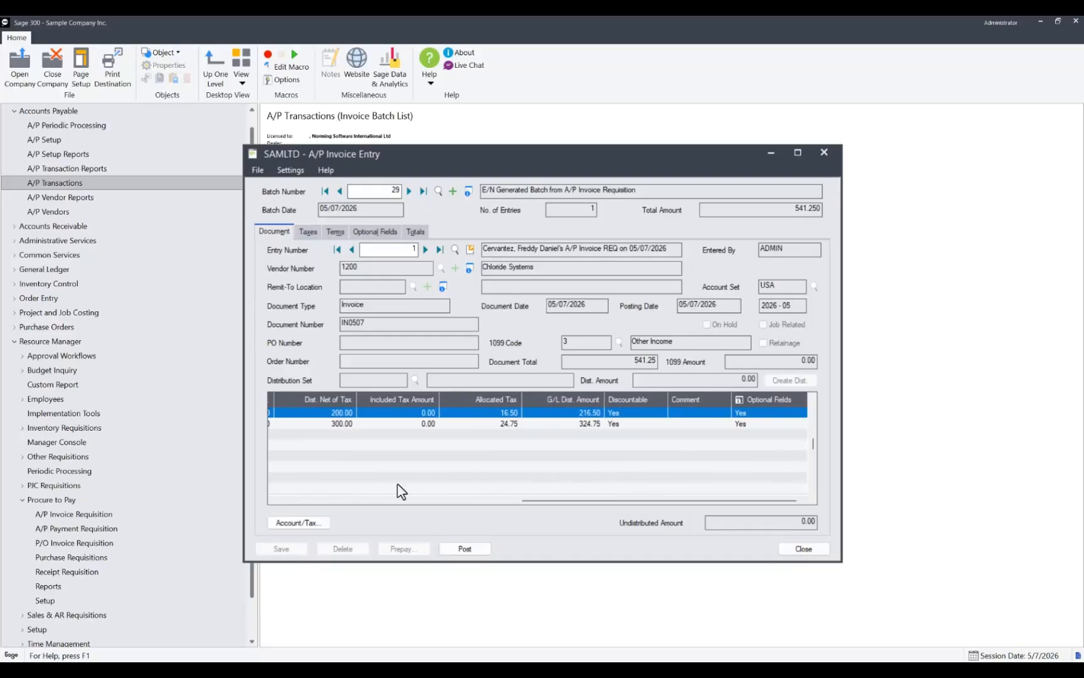
left_click(471, 253)
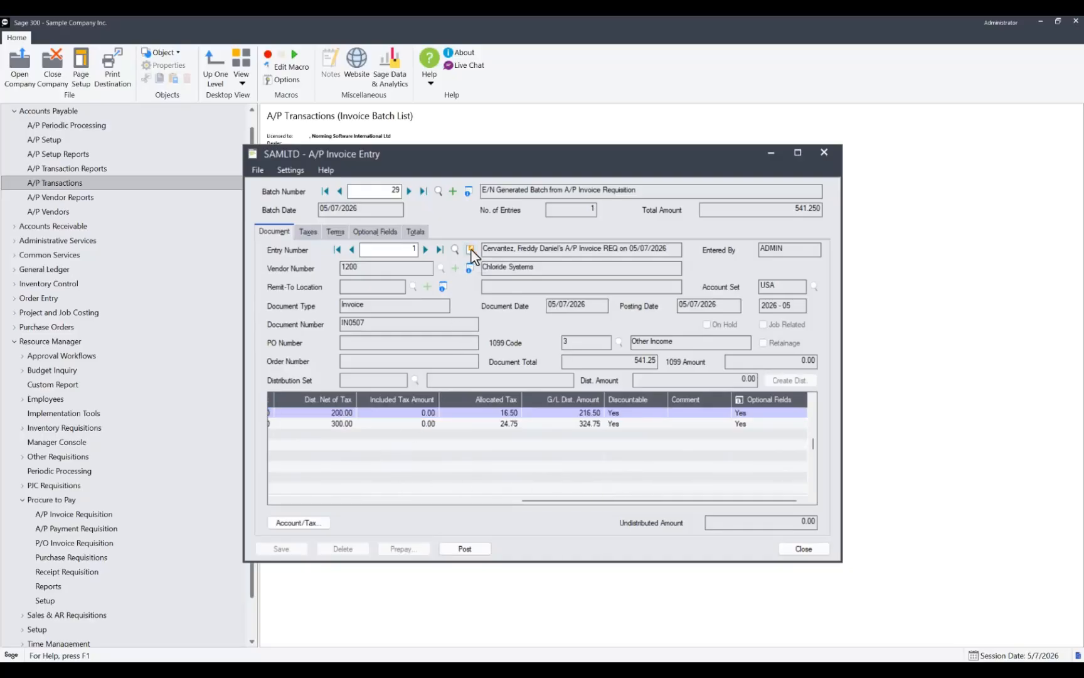